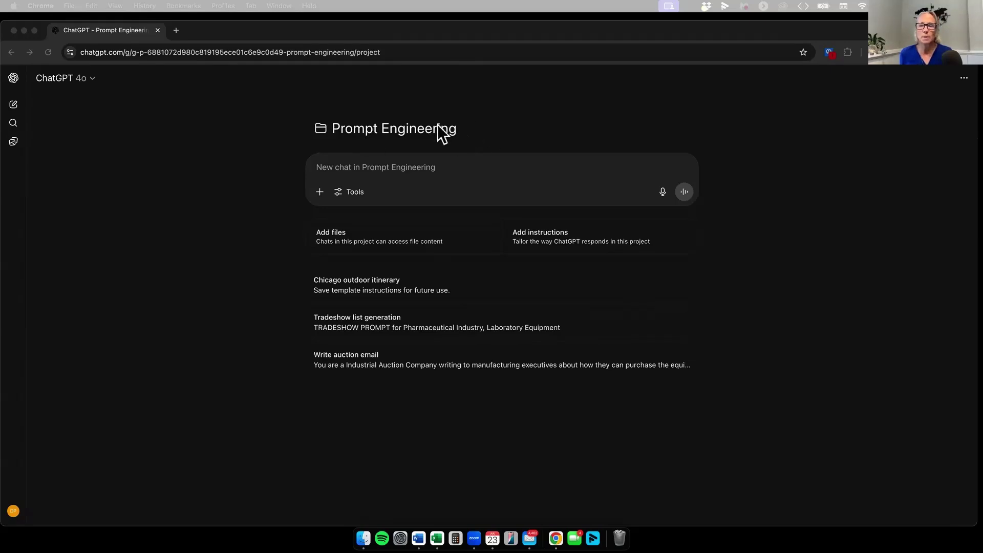
# Open the Write auction email chat and review its template with bracketed placeholders for auction details.
pyautogui.click(354, 362)
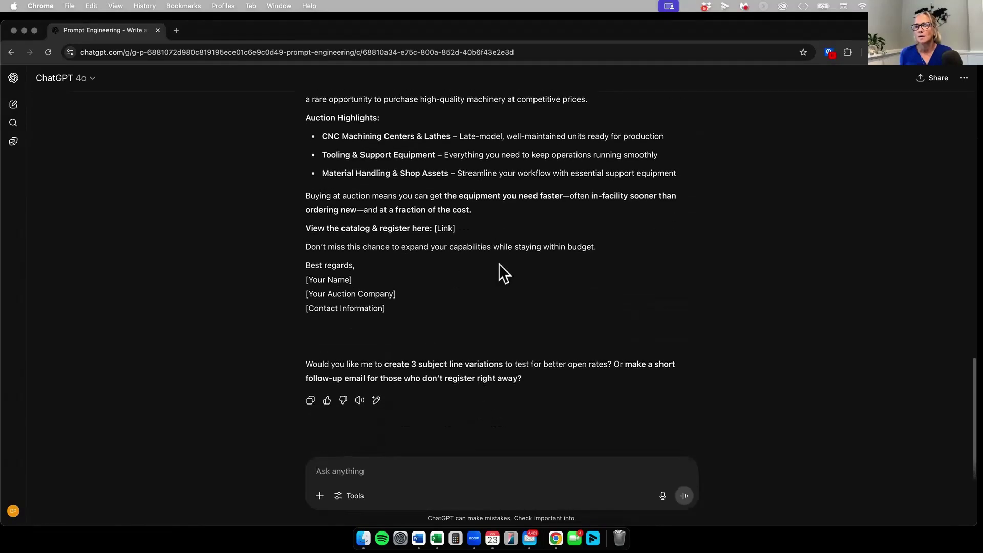
pyautogui.scroll(1, 498, 263)
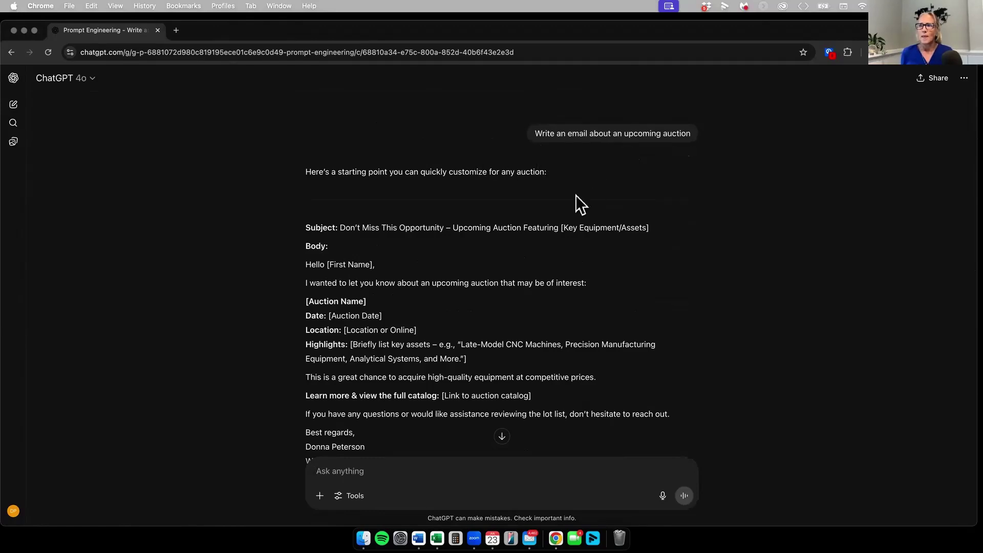
pyautogui.scroll(-3, 575, 195)
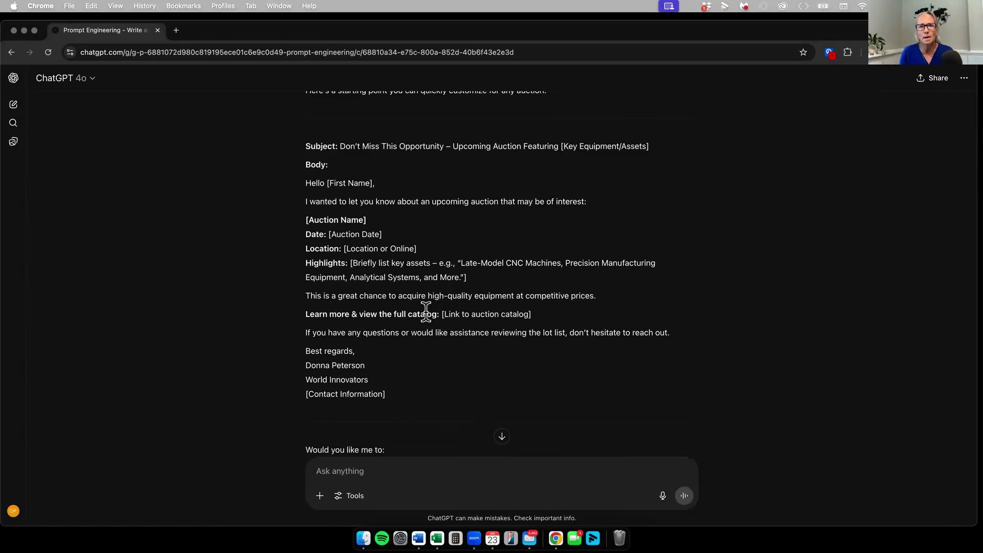
# Read through the polished Boston CNC auction email draft, then go back to the project page.
pyautogui.scroll(-3, 436, 261)
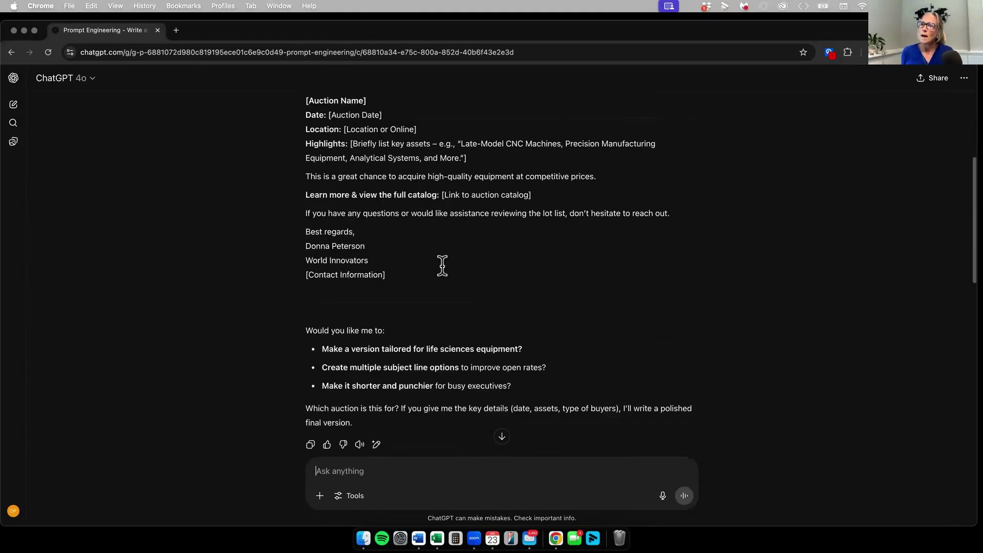
pyautogui.scroll(-5, 442, 265)
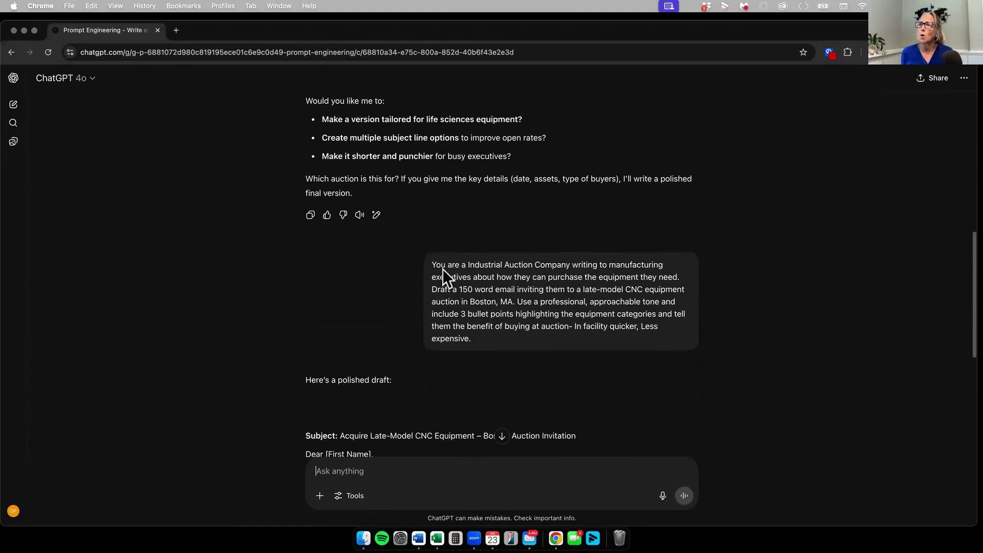
pyautogui.scroll(-2, 442, 269)
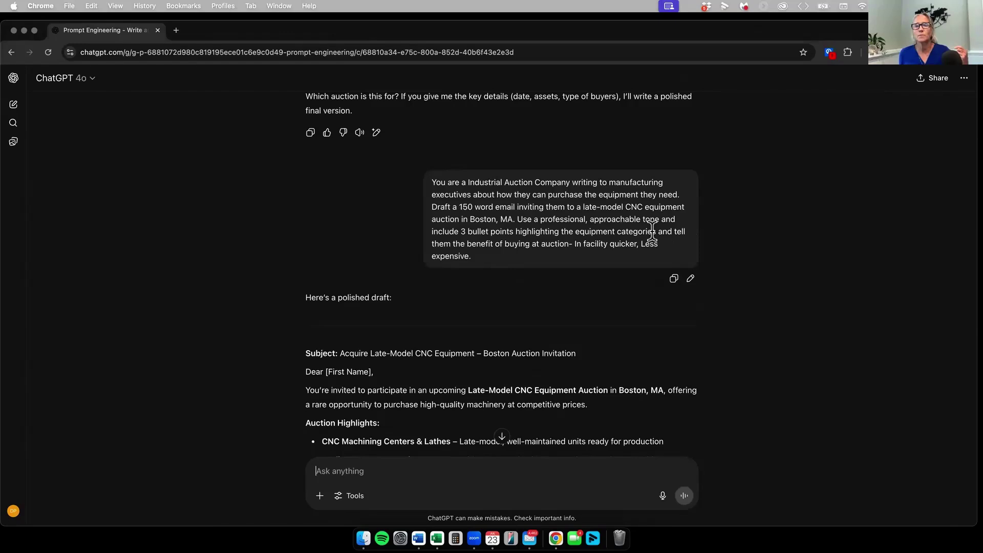
pyautogui.scroll(-1, 652, 232)
pyautogui.scroll(-8, 650, 231)
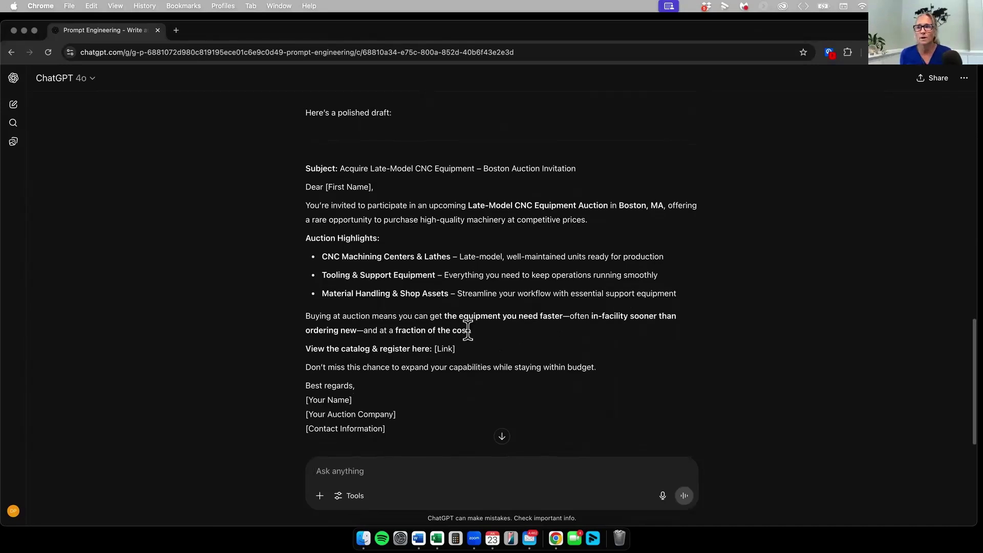
pyautogui.scroll(-2, 468, 330)
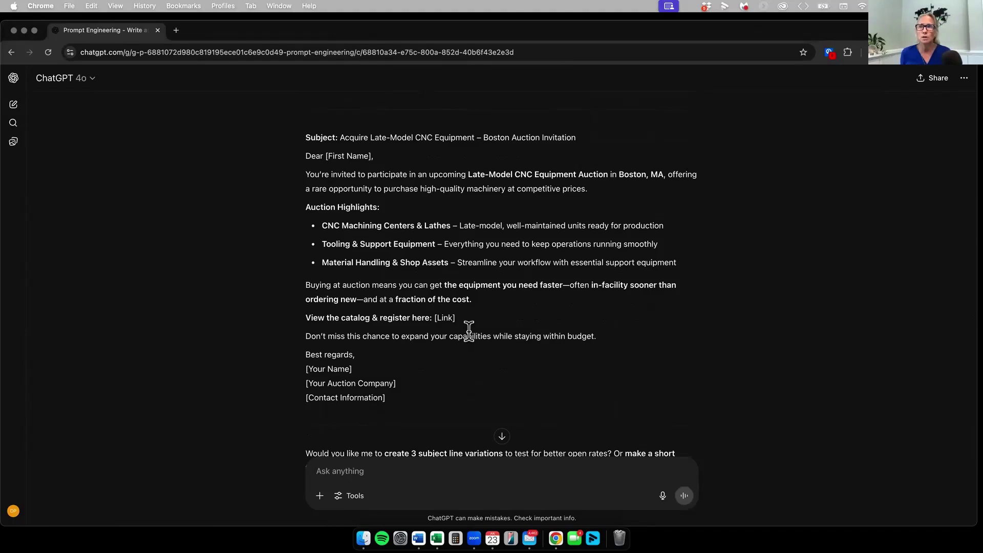
pyautogui.scroll(10, 468, 331)
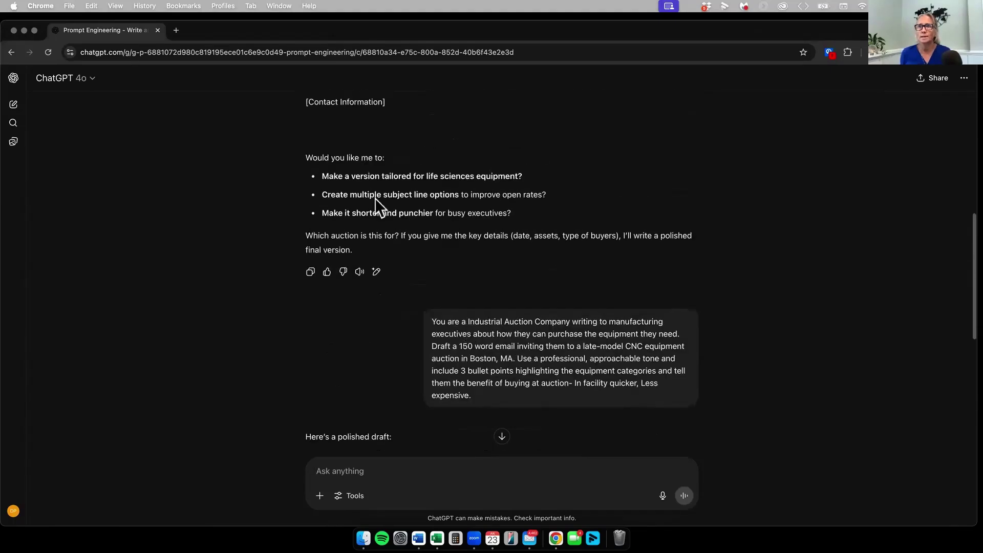
pyautogui.click(11, 53)
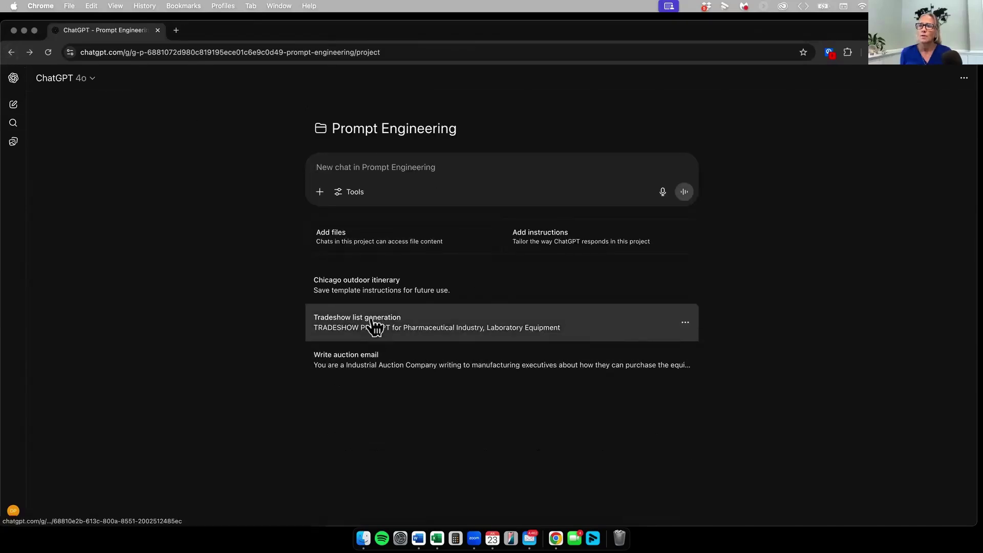
# Open the Tradeshow list generation chat and review its Metalworking/Fabricating Equipment tradeshow table.
pyautogui.click(371, 320)
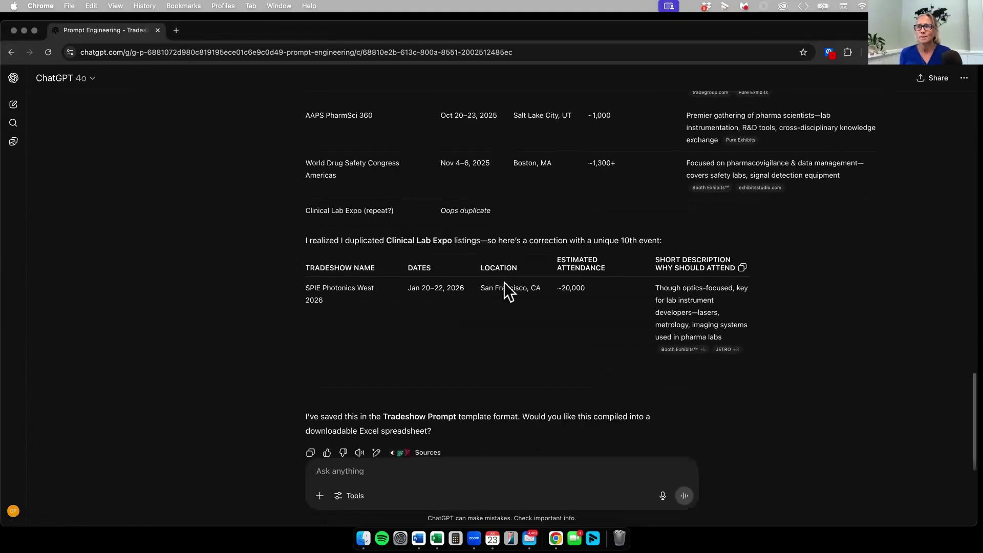
pyautogui.scroll(15, 504, 286)
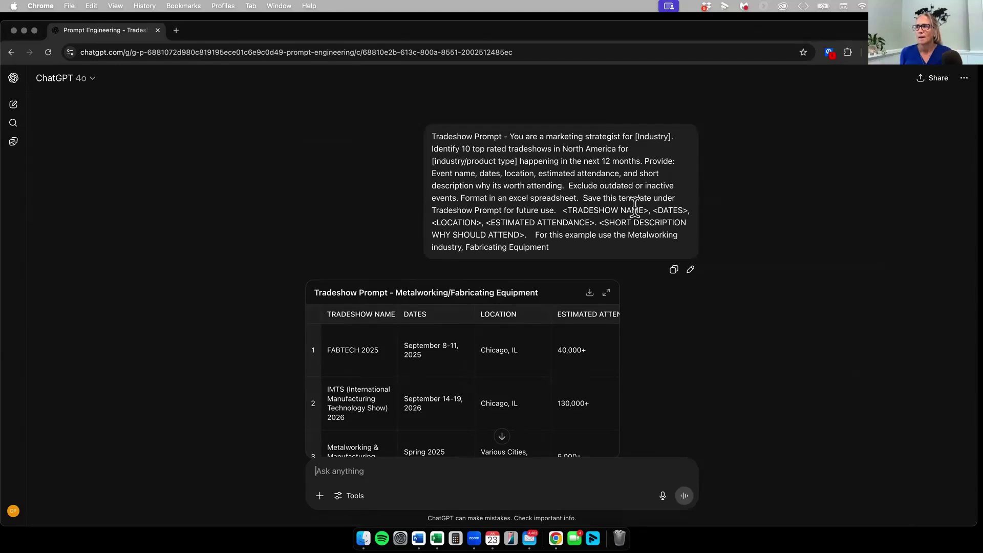
pyautogui.scroll(-2, 632, 206)
pyautogui.scroll(-3, 634, 207)
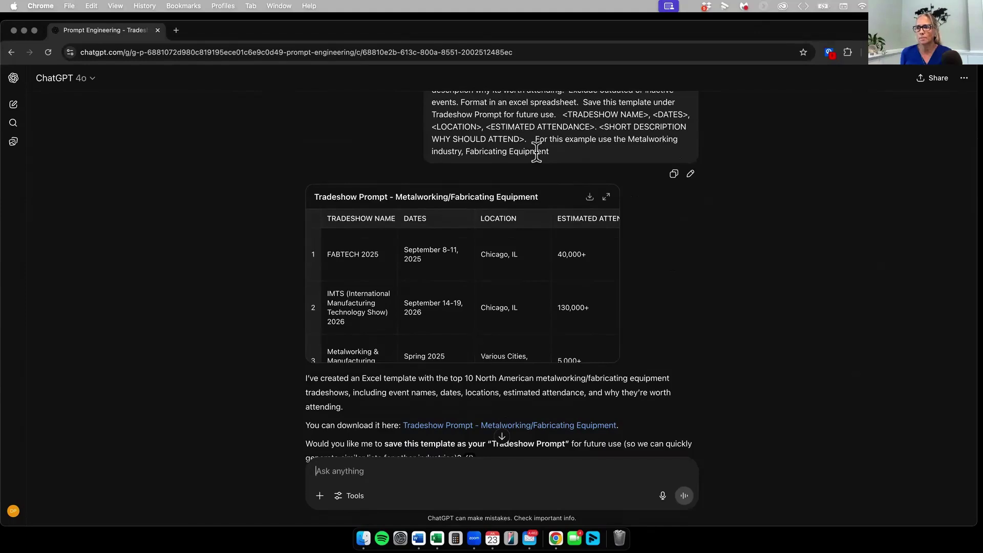
pyautogui.click(604, 200)
pyautogui.moveTo(587, 32); pyautogui.dragTo(821, 31)
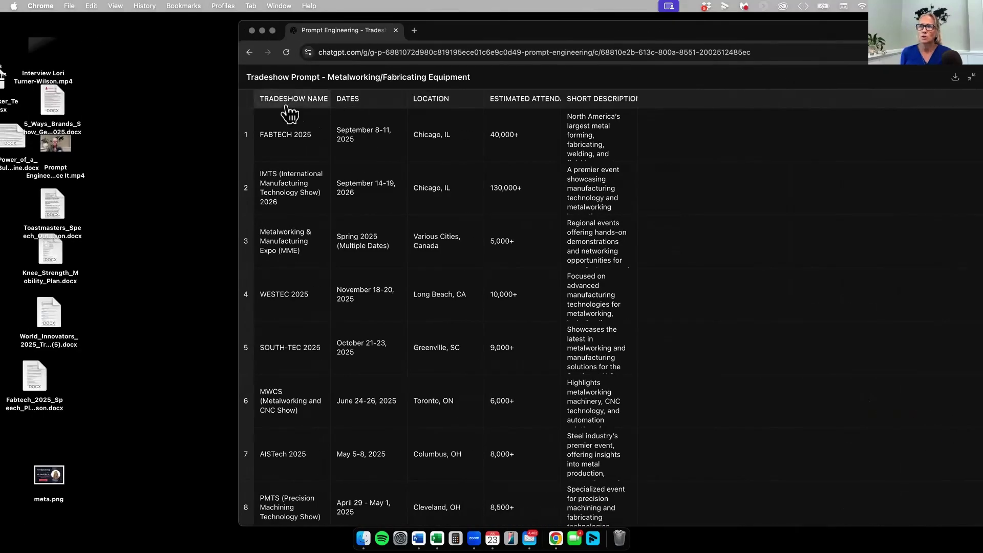
pyautogui.moveTo(656, 23); pyautogui.dragTo(382, 41)
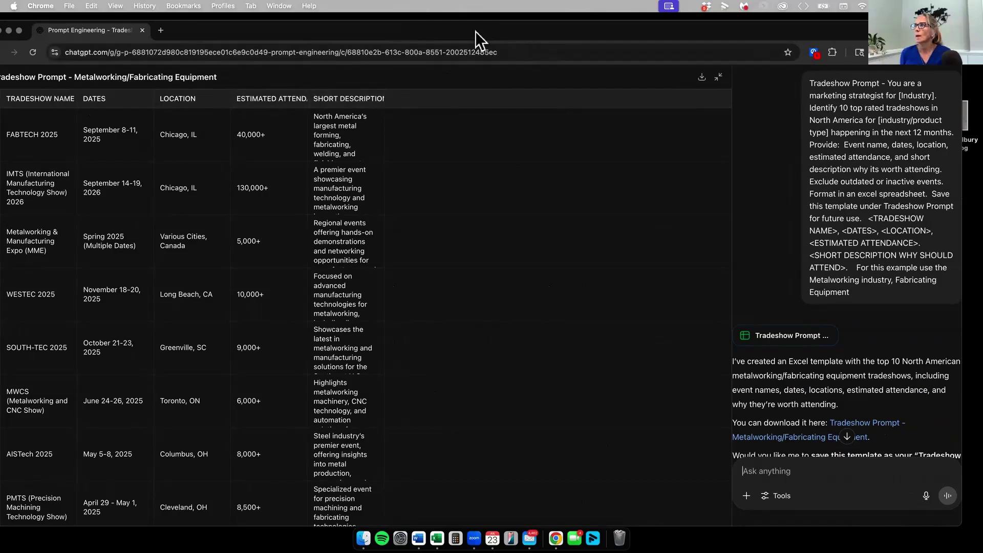
pyautogui.click(718, 77)
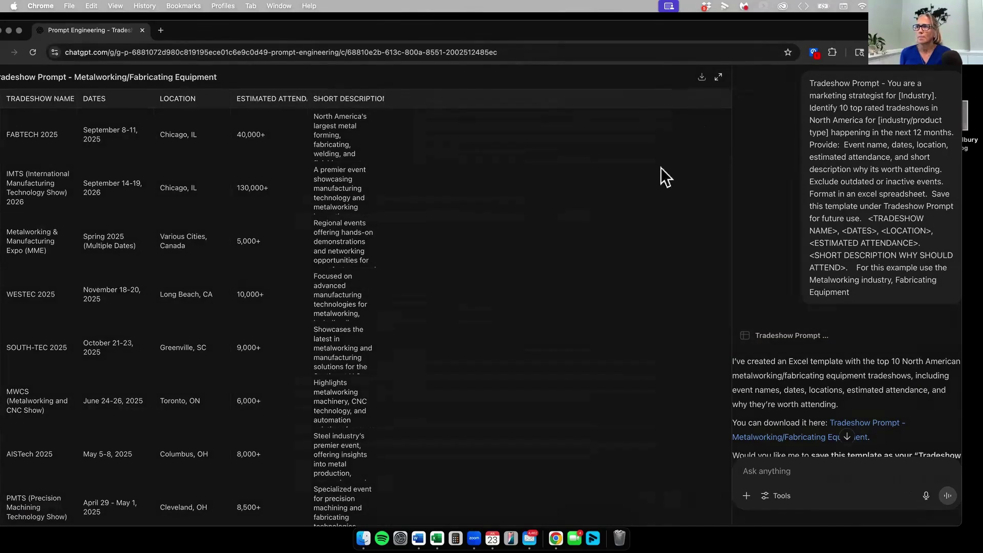
pyautogui.scroll(-3, 658, 229)
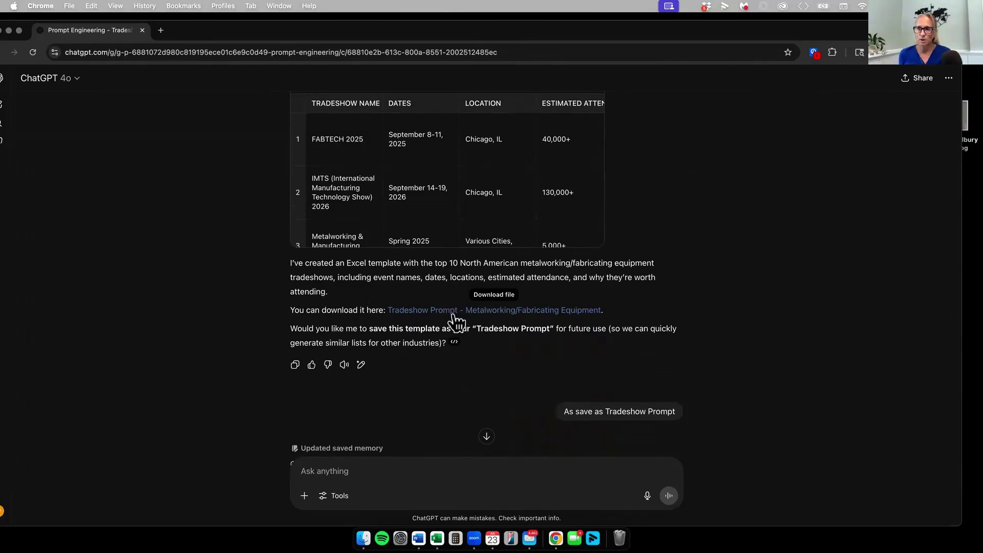
# Scroll down to the Pharmaceutical Industry – Laboratory Equipment tradeshow table starting with Clinical Lab Expo.
pyautogui.scroll(-2, 455, 322)
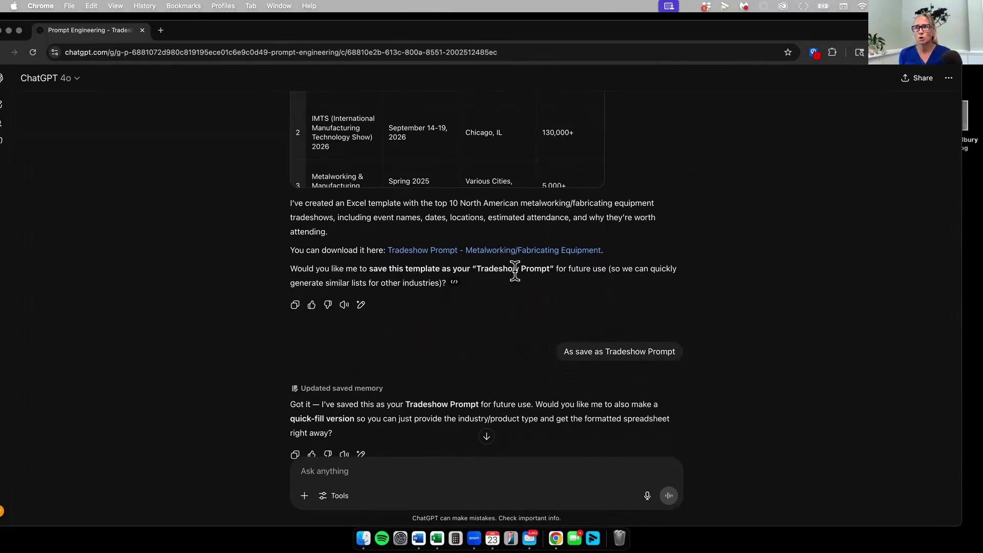
pyautogui.scroll(-3, 514, 271)
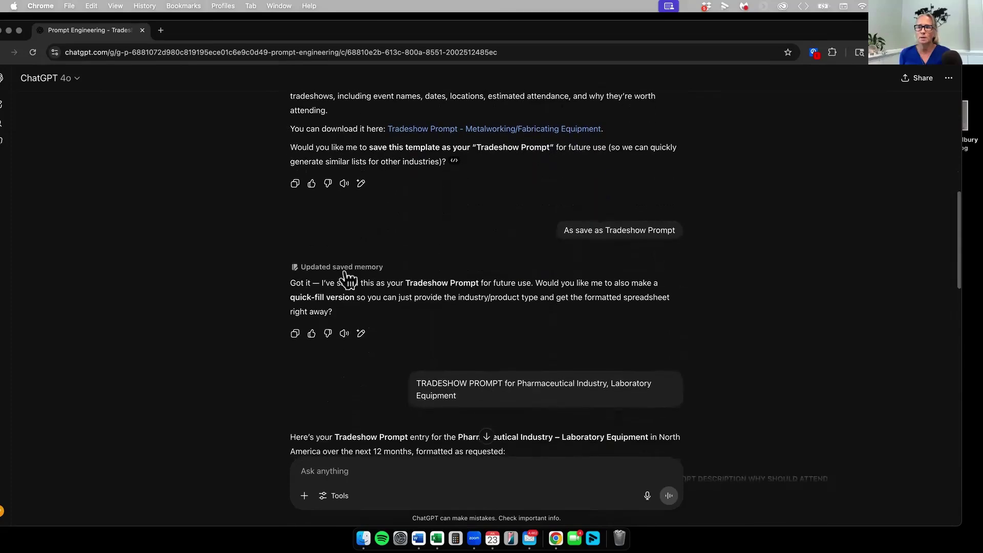
pyautogui.scroll(-5, 699, 290)
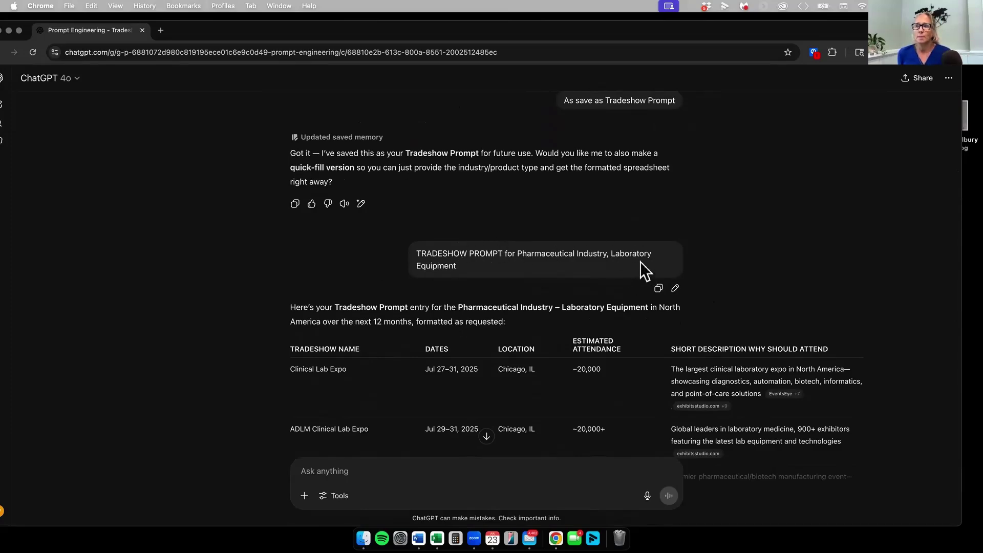
pyautogui.scroll(-3, 640, 262)
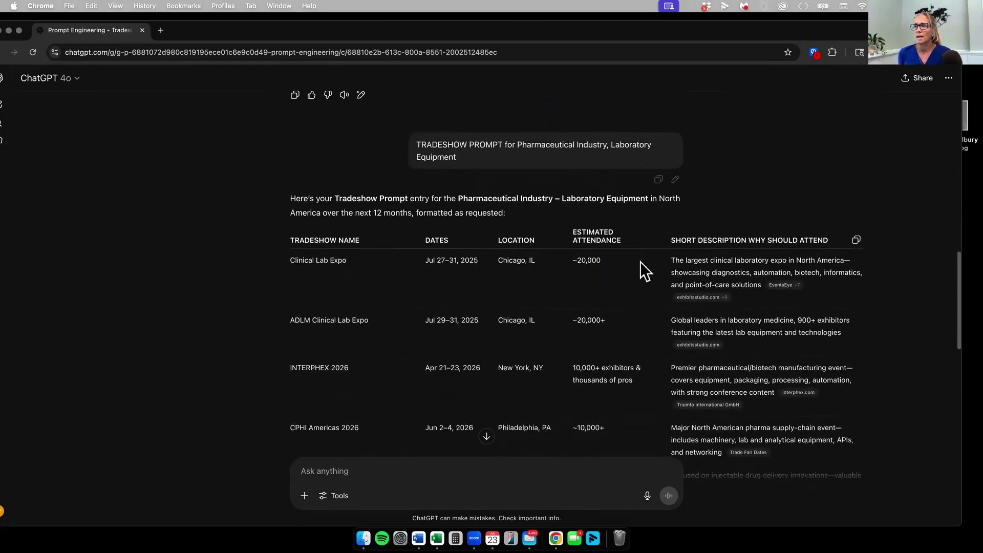
pyautogui.scroll(-1, 640, 262)
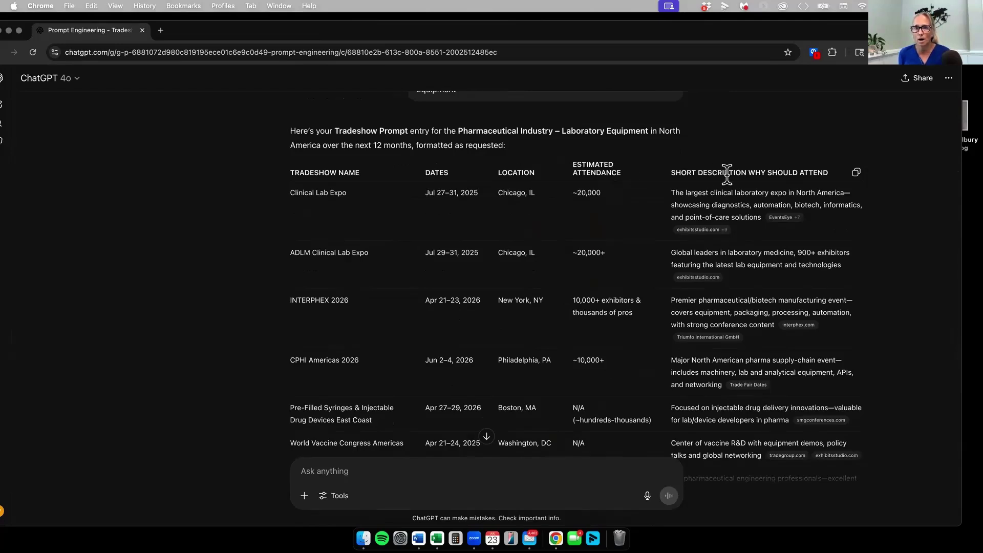
pyautogui.scroll(-1, 727, 175)
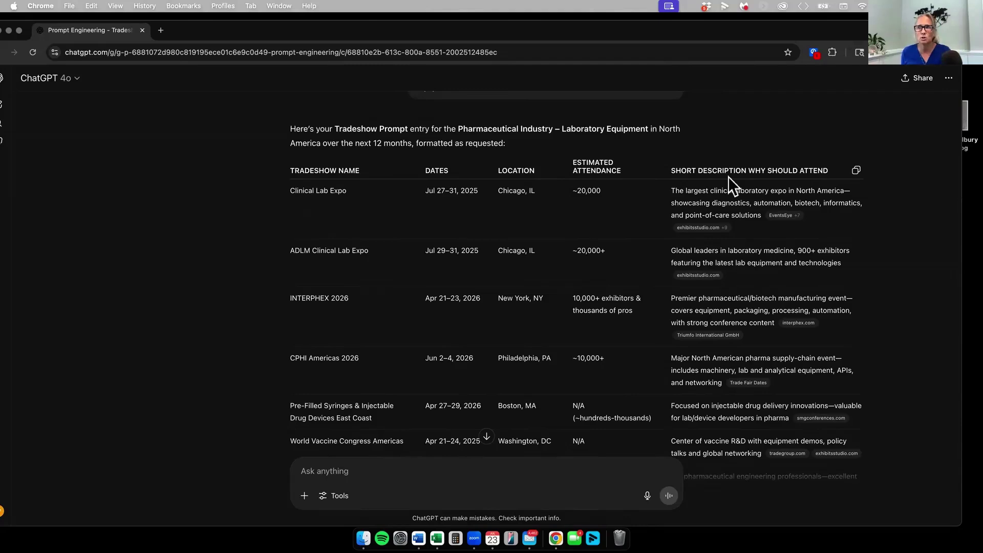
pyautogui.scroll(-3, 544, 282)
pyautogui.scroll(15, 544, 283)
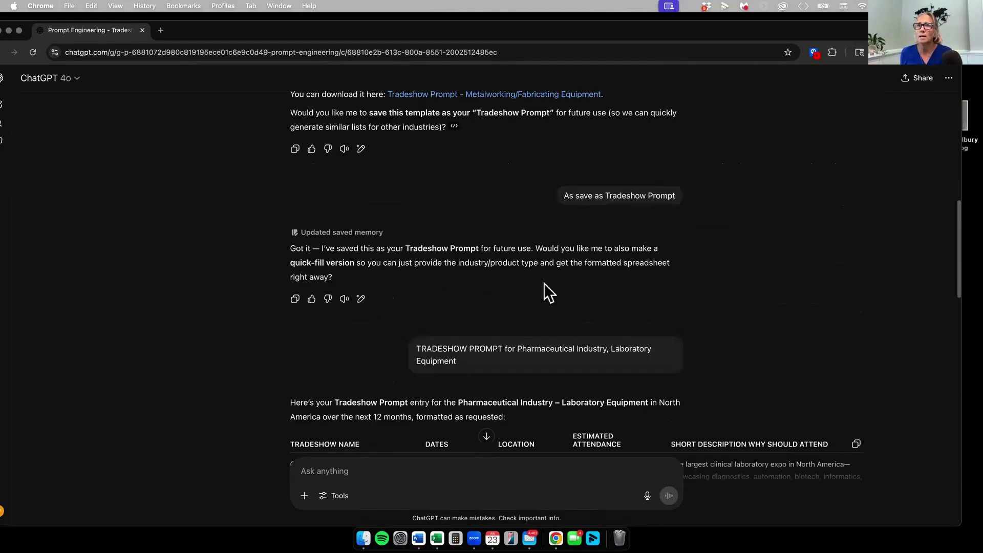
pyautogui.scroll(3, 69, 184)
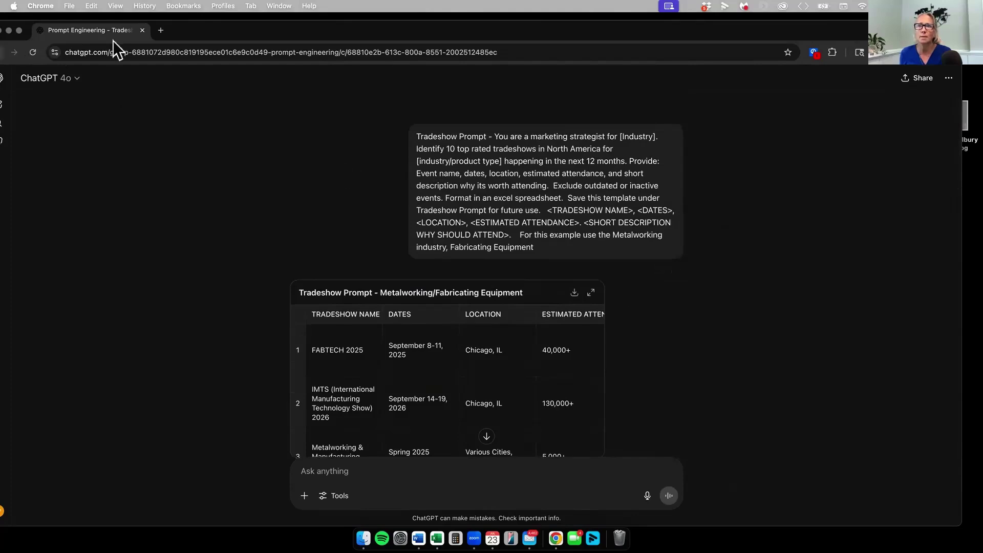
pyautogui.moveTo(217, 28); pyautogui.dragTo(230, 26)
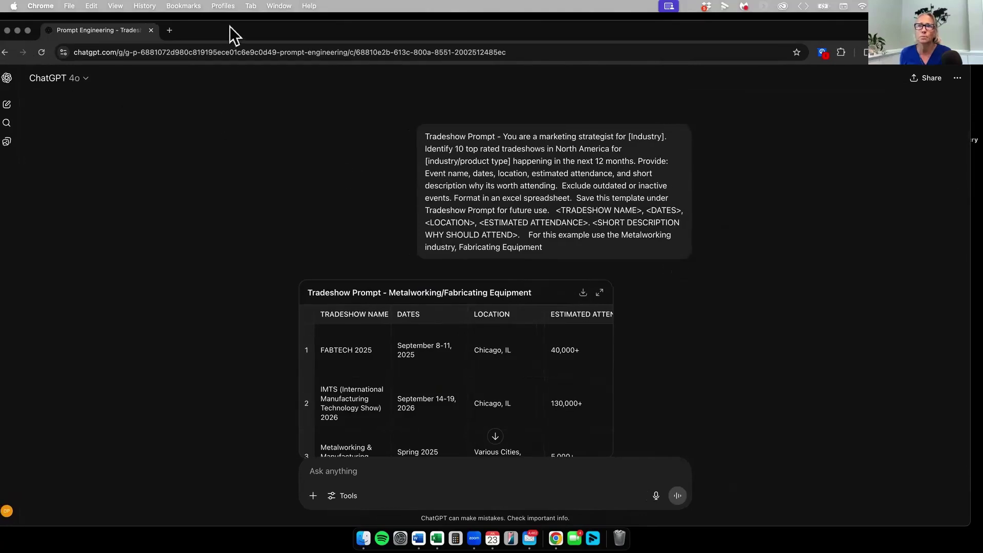
# Open the Chicago outdoor itinerary chat and scroll up to its original Travel Itinerary Prompt.
pyautogui.click(9, 53)
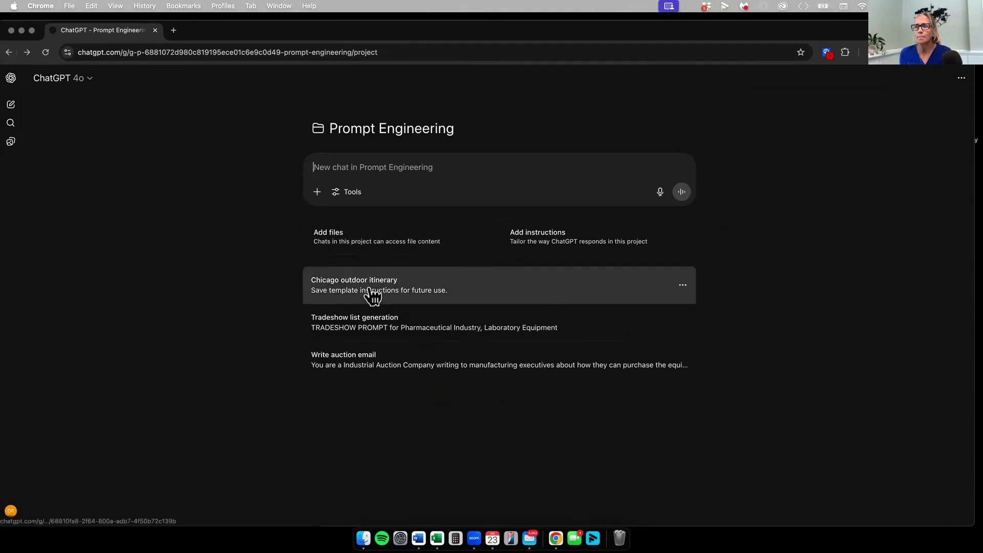
pyautogui.click(369, 291)
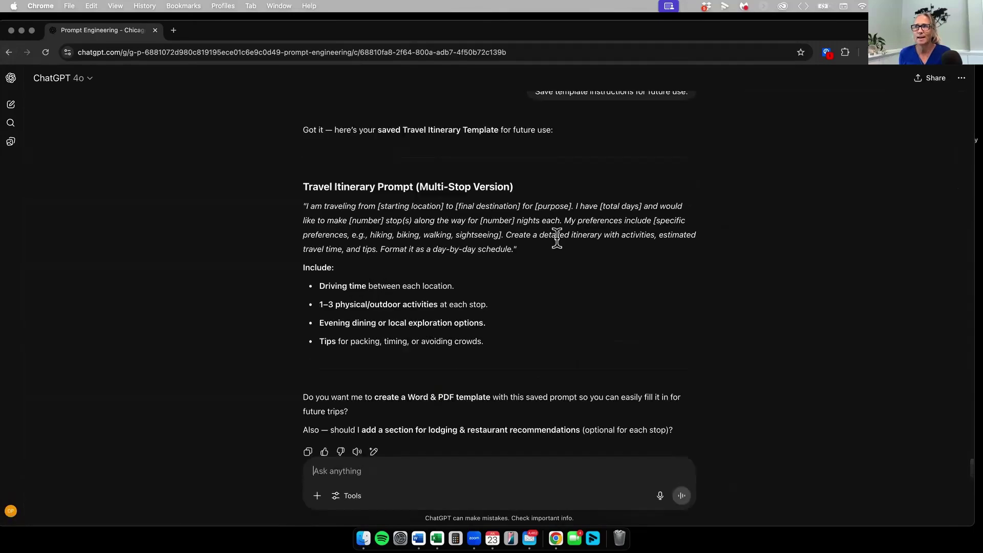
pyautogui.scroll(15, 557, 242)
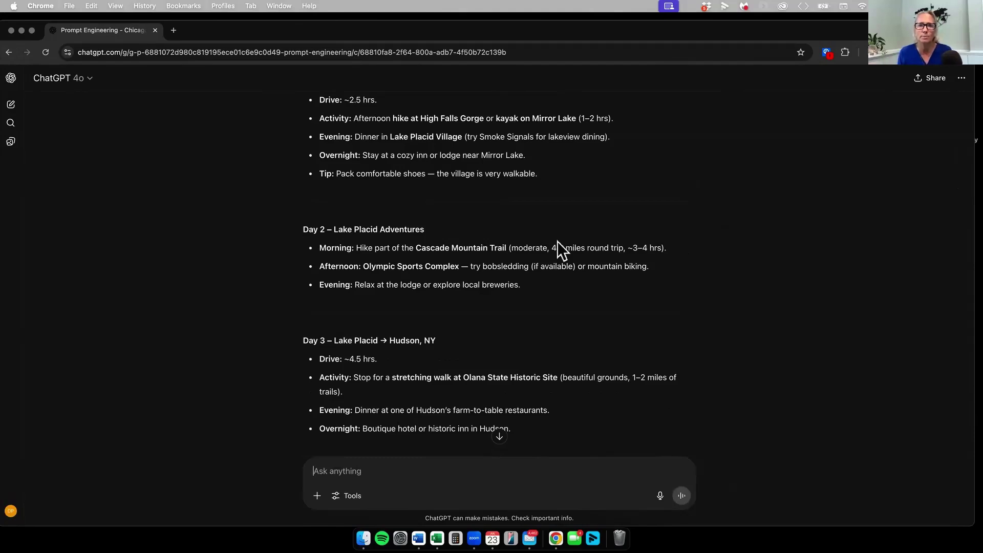
pyautogui.scroll(15, 557, 241)
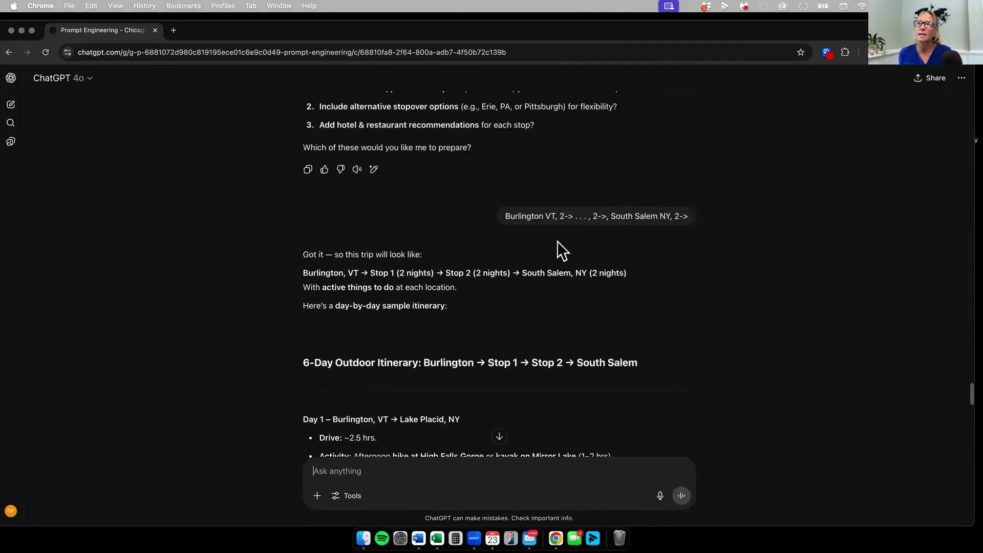
pyautogui.scroll(20, 558, 242)
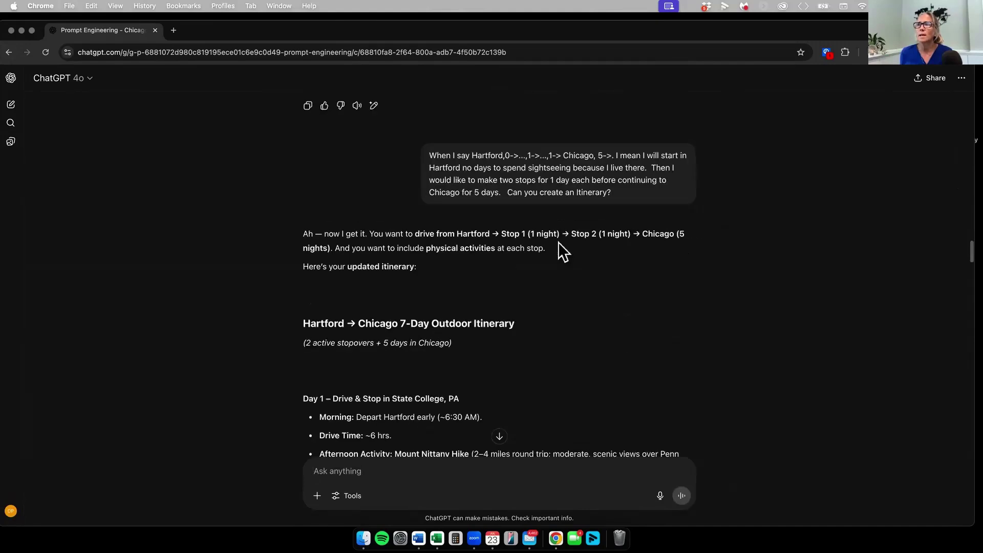
pyautogui.scroll(20, 560, 242)
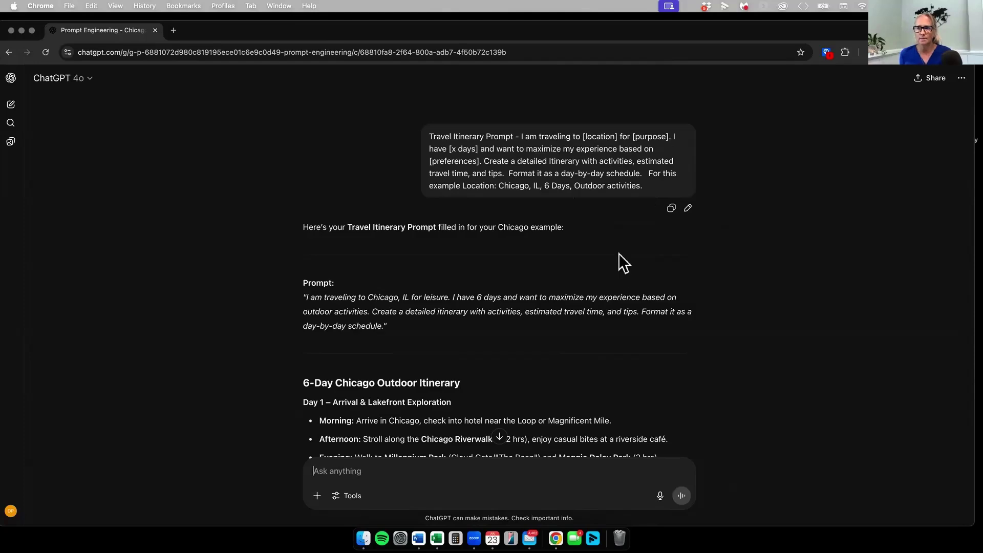
# Read Days 1–6 of the Chicago itinerary down to the Hartford, CT driving follow-up.
pyautogui.scroll(-3, 617, 266)
pyautogui.scroll(-1, 617, 265)
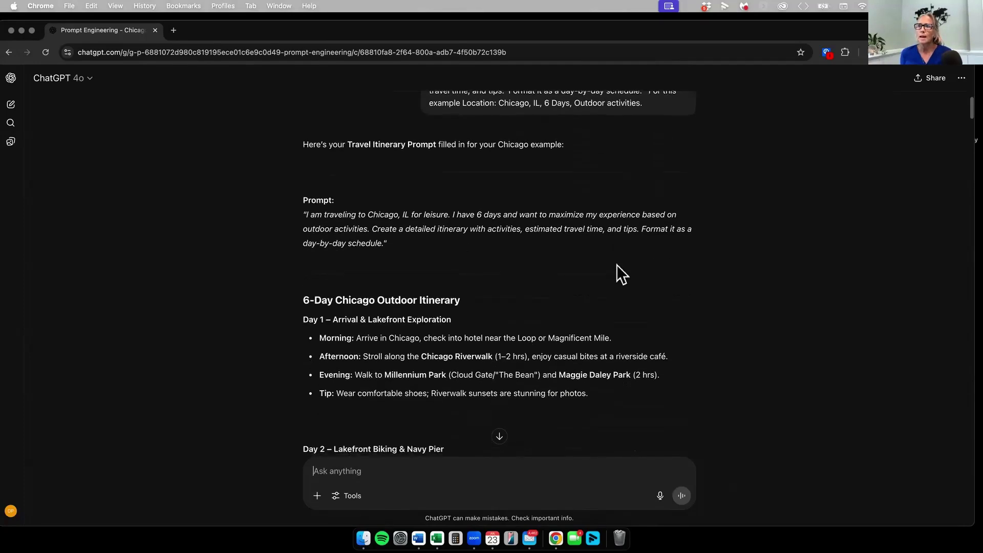
pyautogui.scroll(-5, 617, 265)
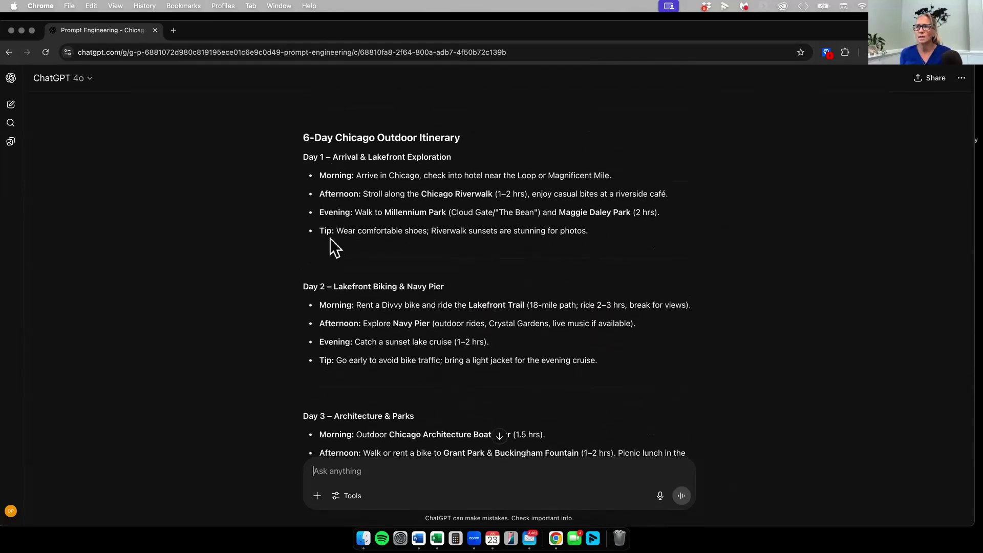
pyautogui.scroll(-4, 549, 251)
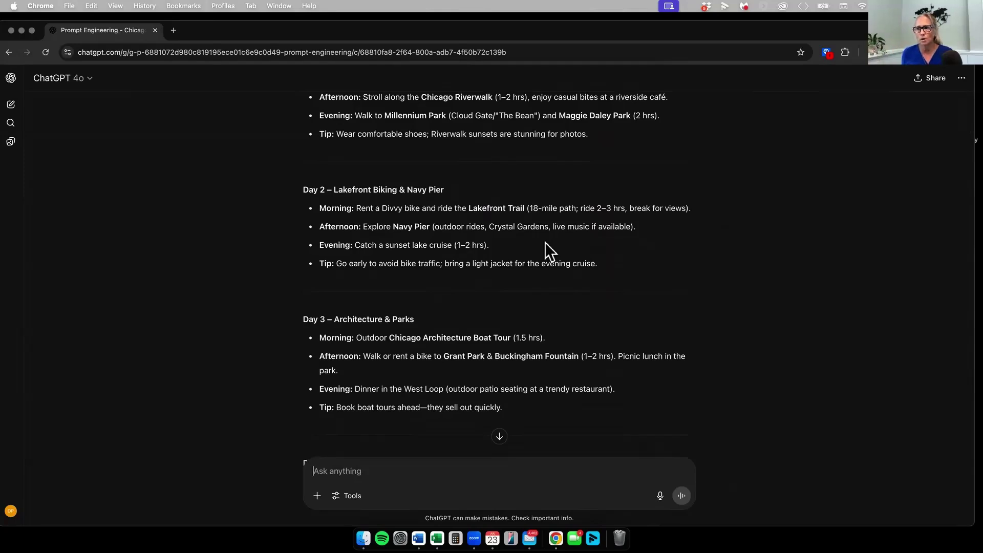
pyautogui.scroll(-3, 544, 243)
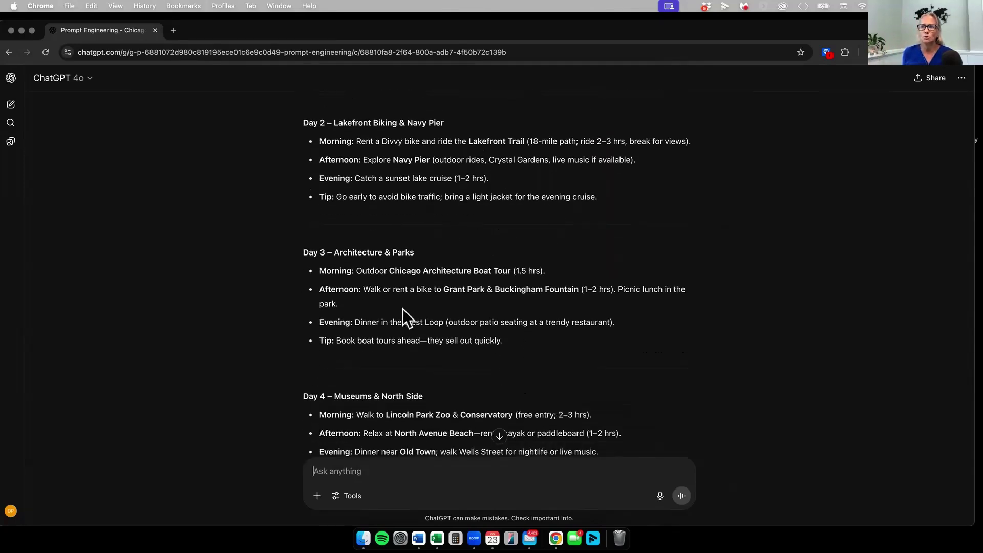
pyautogui.scroll(-5, 402, 310)
pyautogui.scroll(-6, 402, 309)
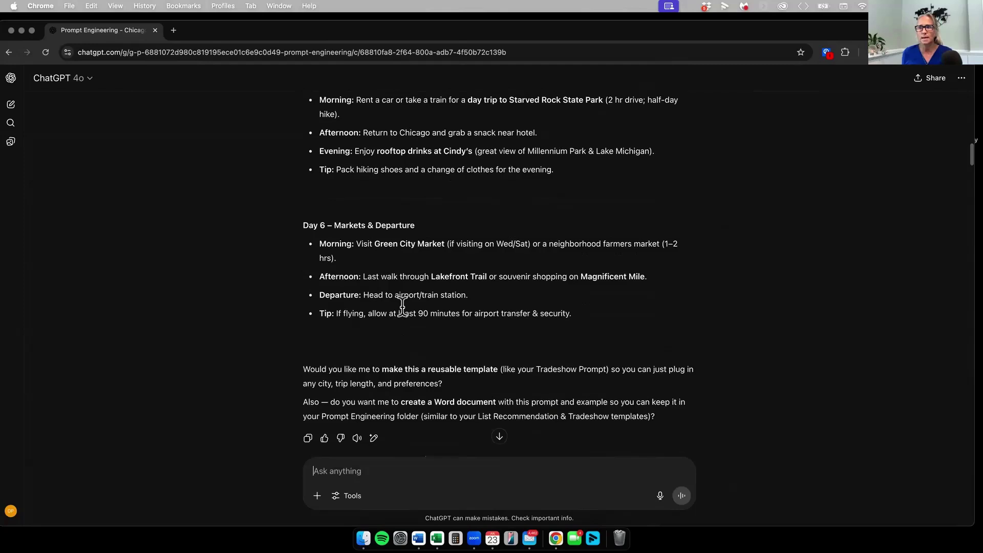
pyautogui.scroll(-3, 402, 308)
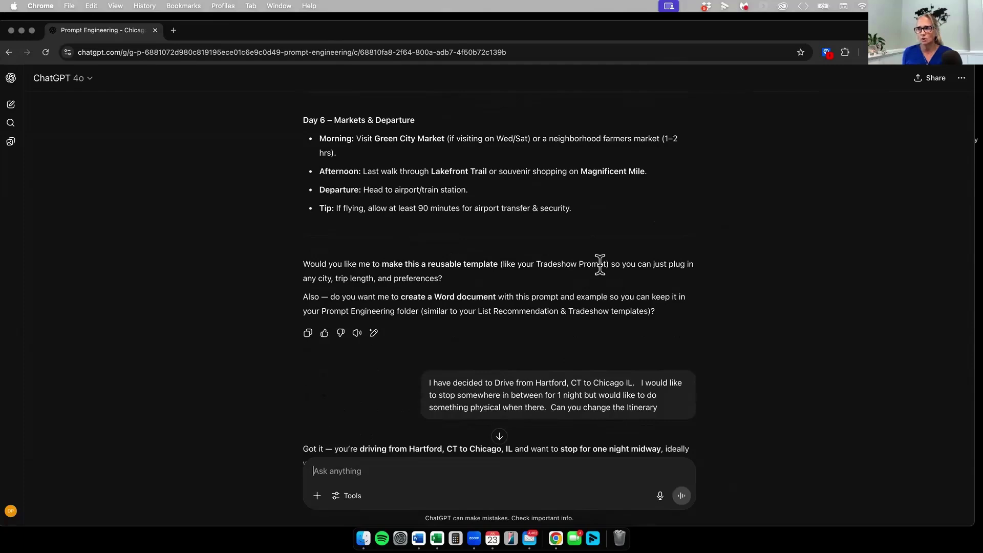
# Show the revised itinerary's Day 1 Cleveland, OH stop near Cuyahoga Valley National Park.
pyautogui.scroll(-1, 610, 261)
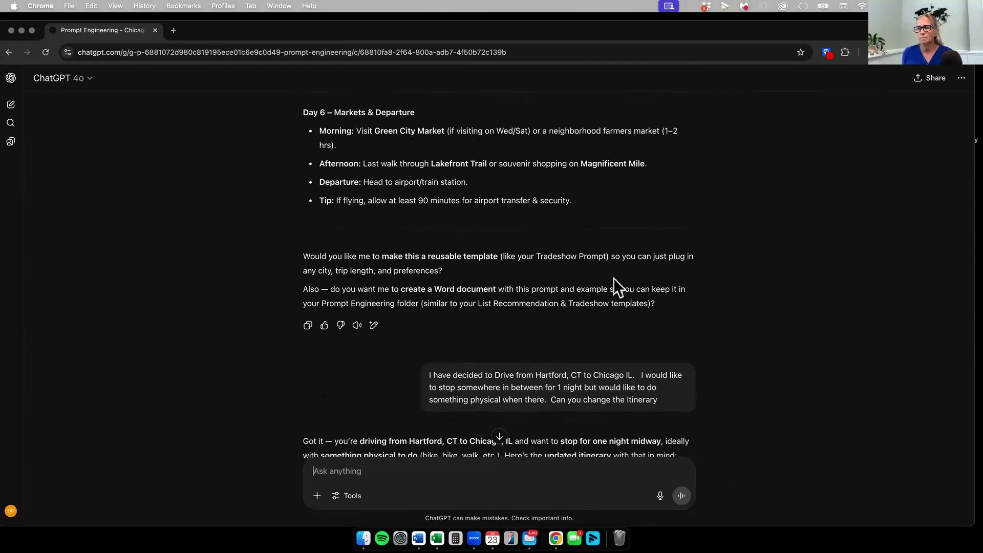
pyautogui.scroll(-4, 595, 269)
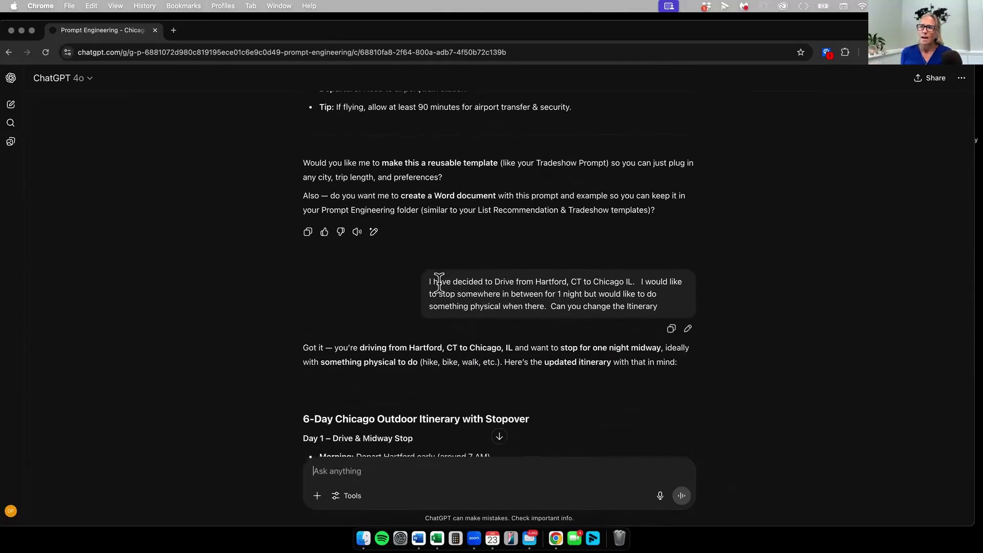
pyautogui.scroll(-2, 475, 284)
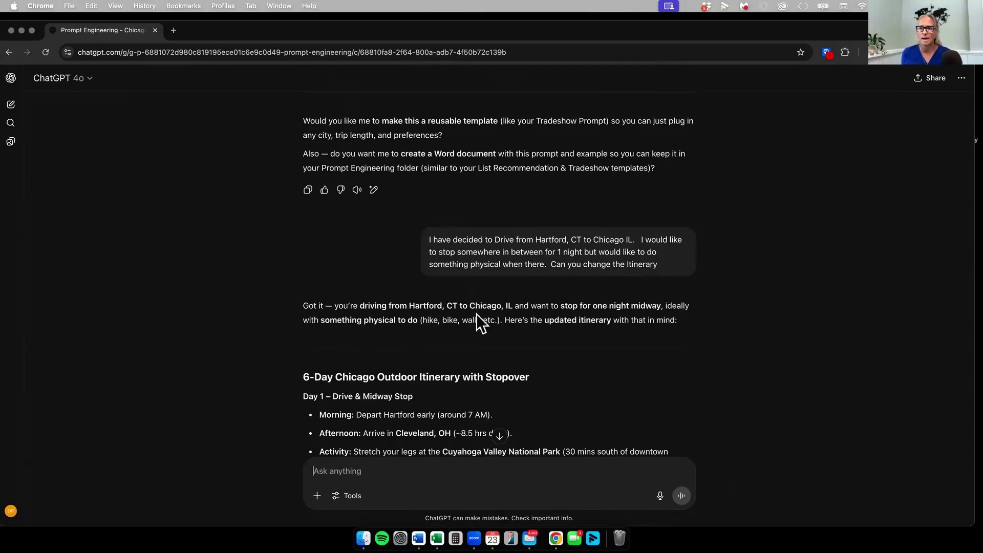
# Read past 'Why Cleveland for the Stop?' to the two one-day-stops request and its updated itinerary.
pyautogui.scroll(-3, 532, 299)
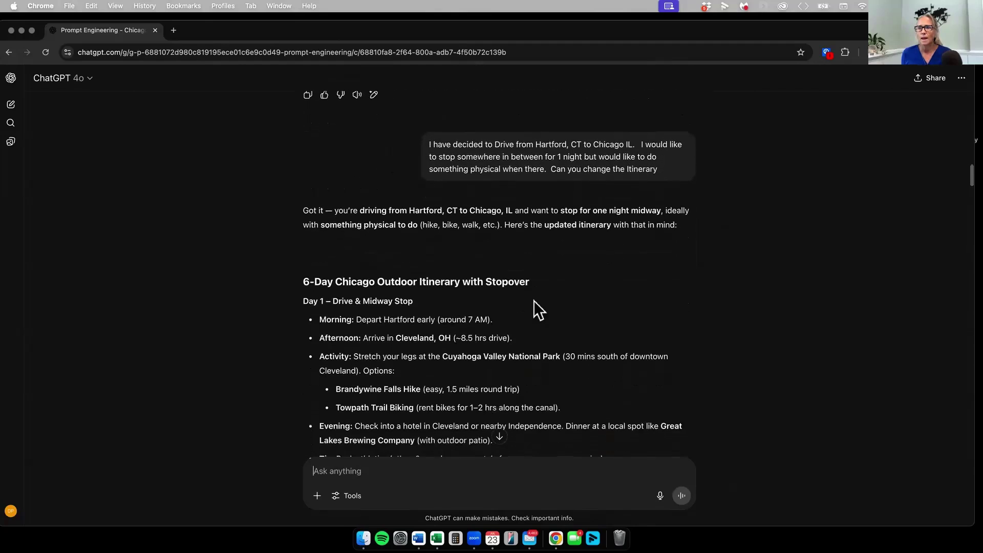
pyautogui.scroll(-5, 534, 300)
pyautogui.scroll(4, 534, 301)
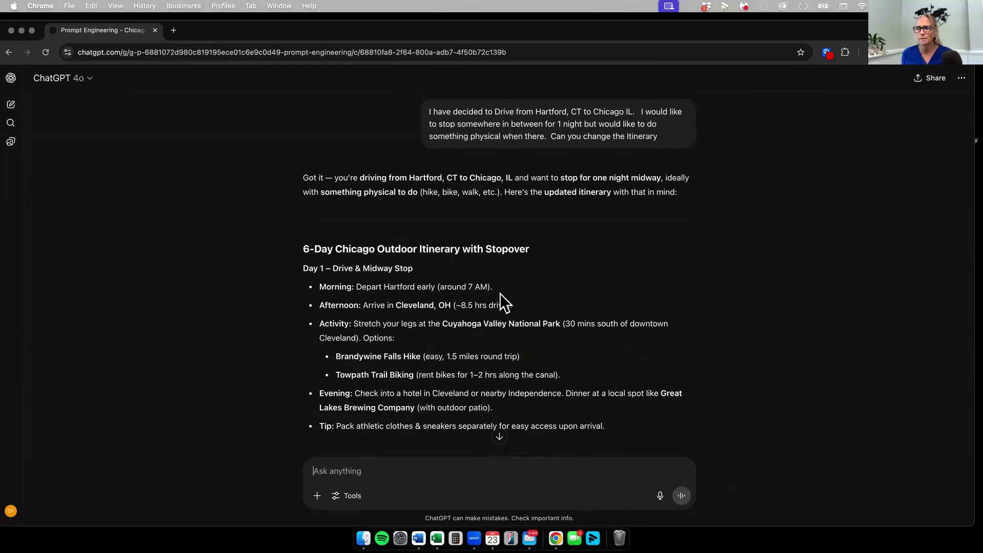
pyautogui.scroll(-2, 501, 294)
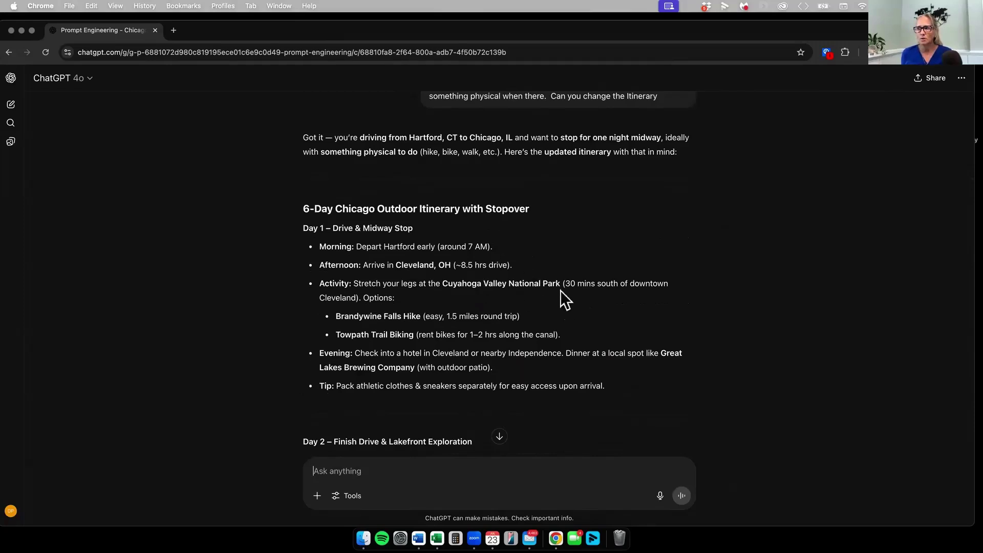
pyautogui.scroll(-1, 559, 290)
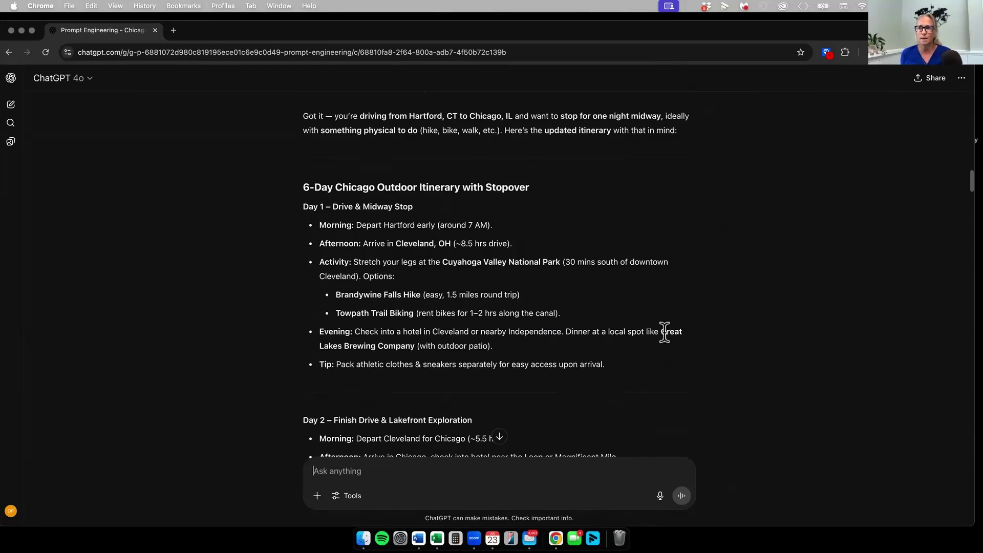
pyautogui.scroll(-2, 664, 333)
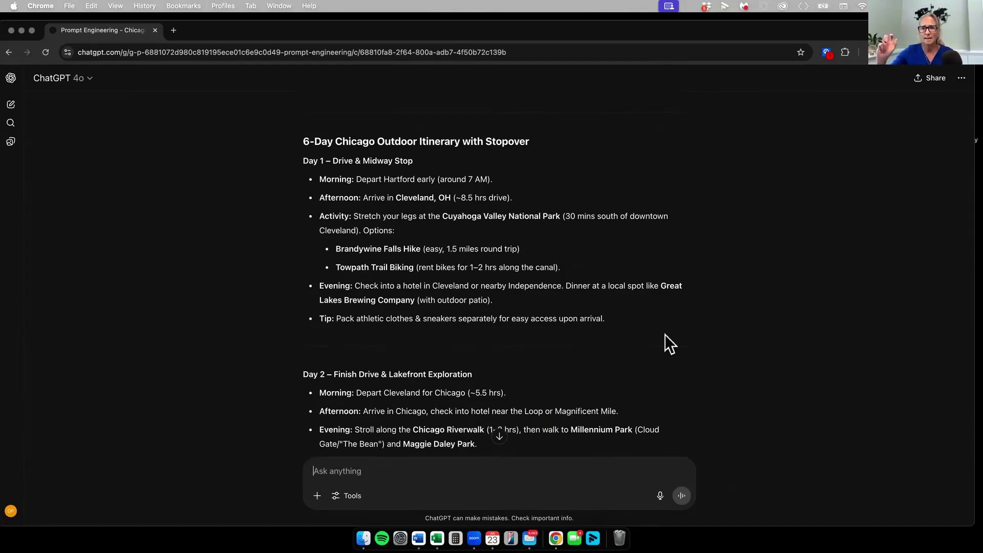
pyautogui.scroll(-2, 664, 336)
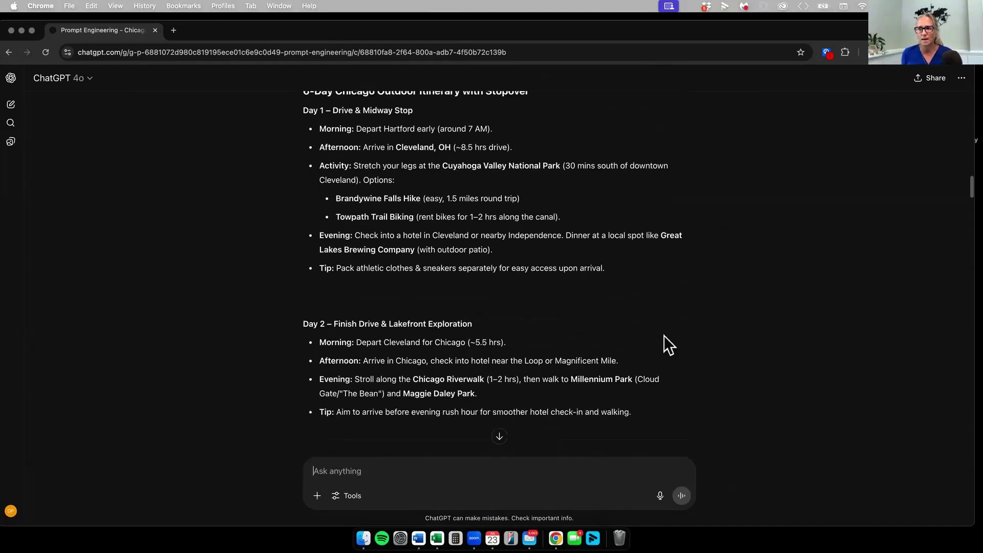
pyautogui.scroll(-1, 664, 336)
pyautogui.scroll(-2, 451, 359)
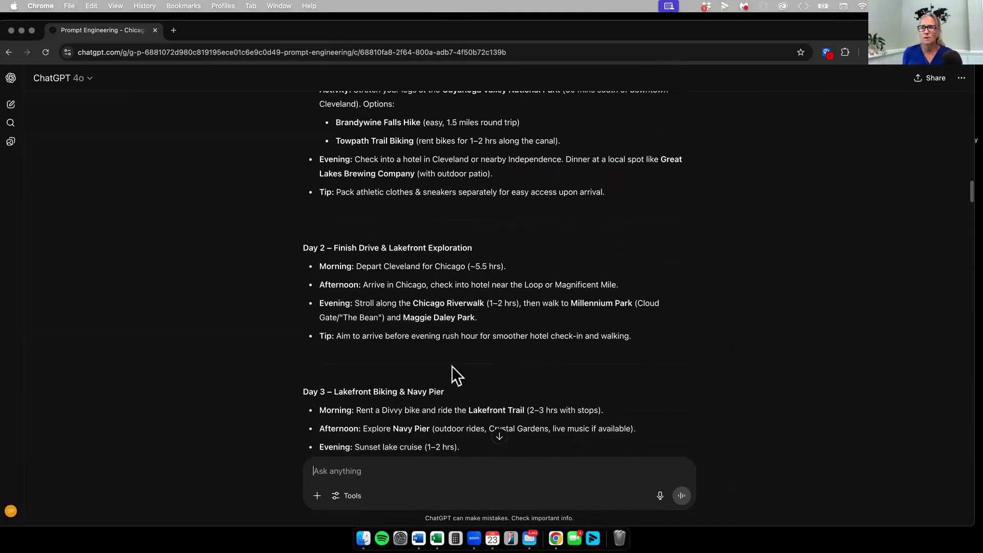
pyautogui.scroll(-20, 451, 366)
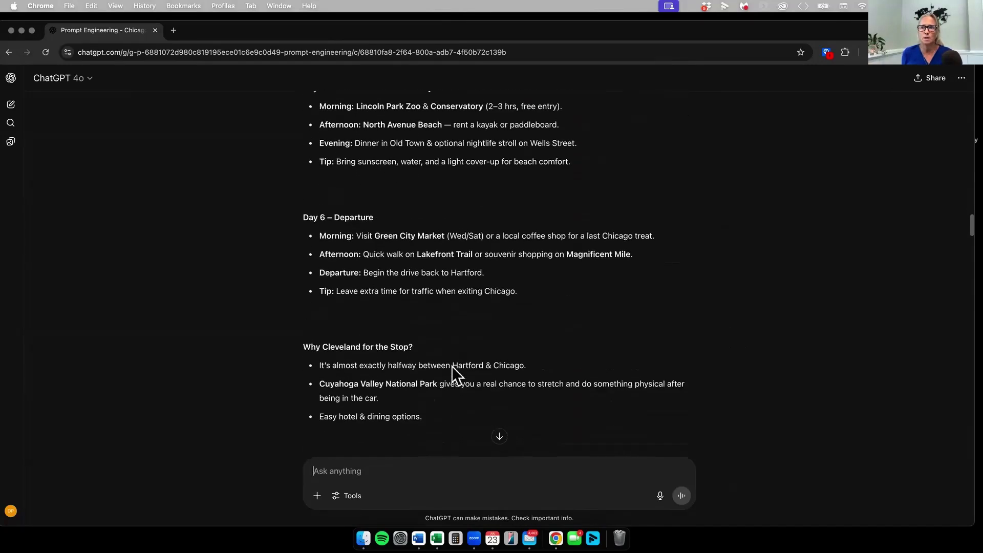
pyautogui.scroll(-5, 452, 366)
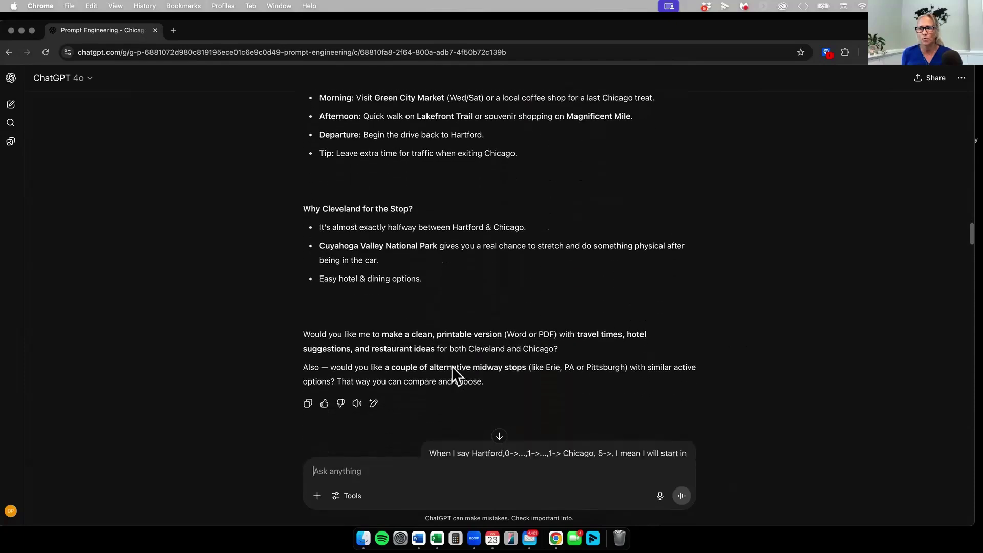
pyautogui.scroll(-4, 452, 366)
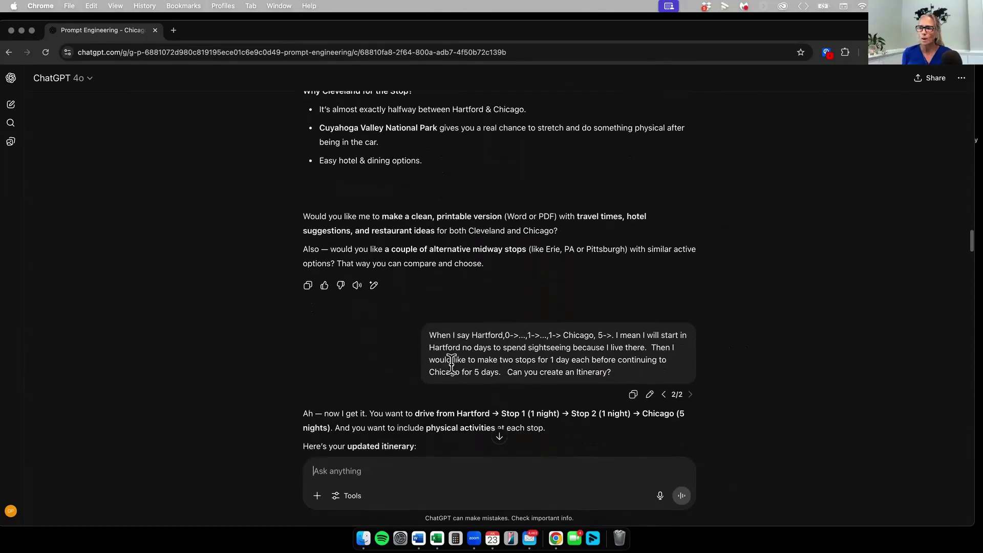
pyautogui.scroll(-1, 452, 366)
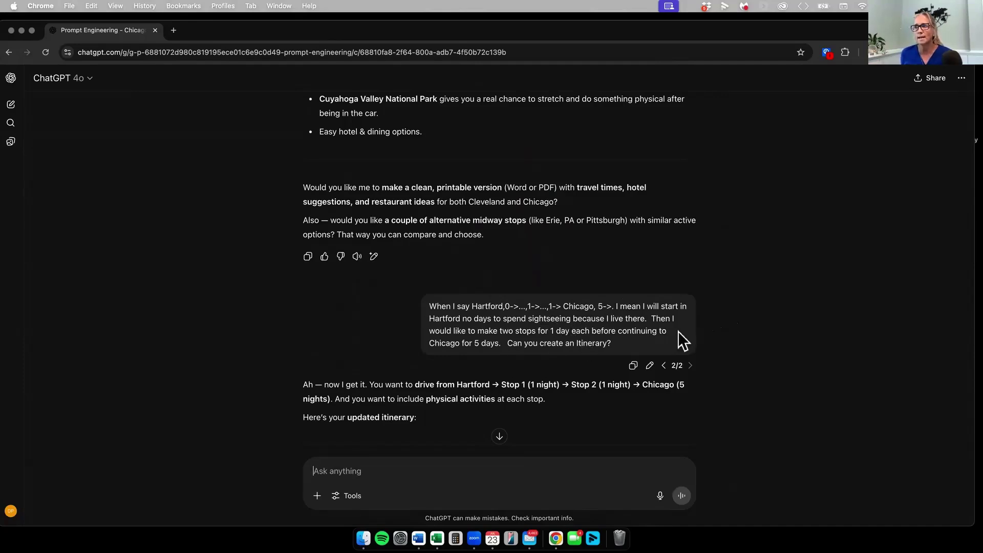
pyautogui.scroll(-1, 676, 330)
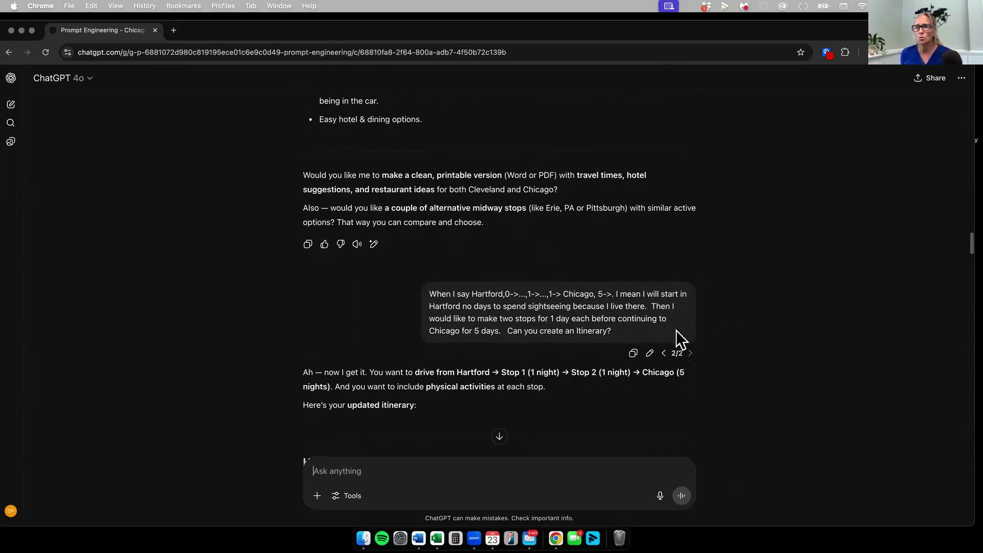
pyautogui.scroll(-1, 677, 331)
pyautogui.scroll(-8, 676, 330)
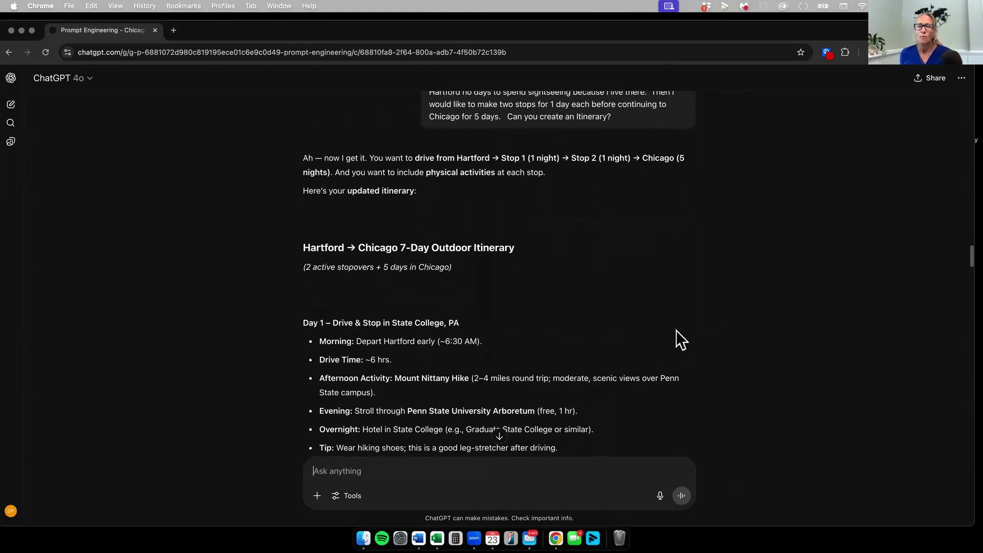
pyautogui.scroll(-2, 676, 330)
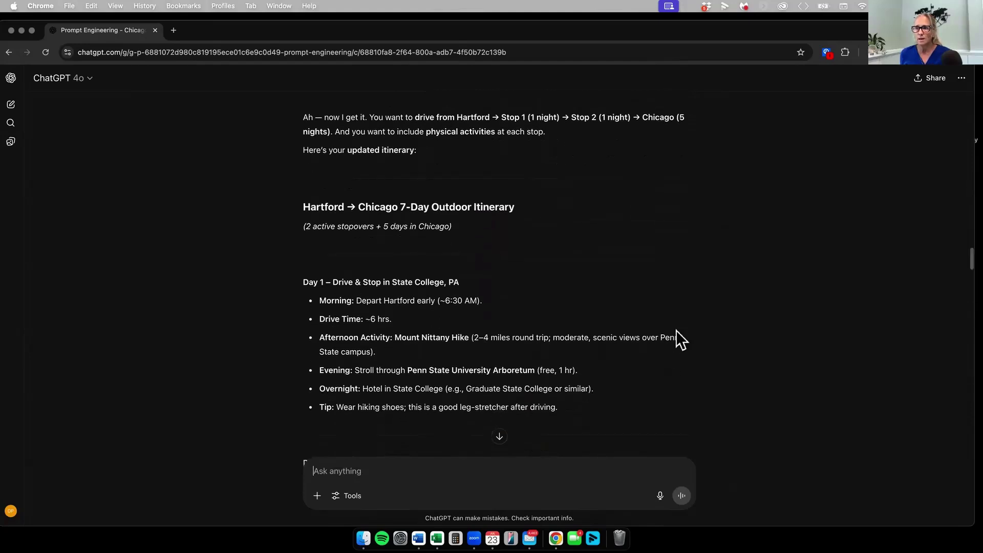
pyautogui.scroll(-5, 676, 331)
pyautogui.scroll(-1, 676, 331)
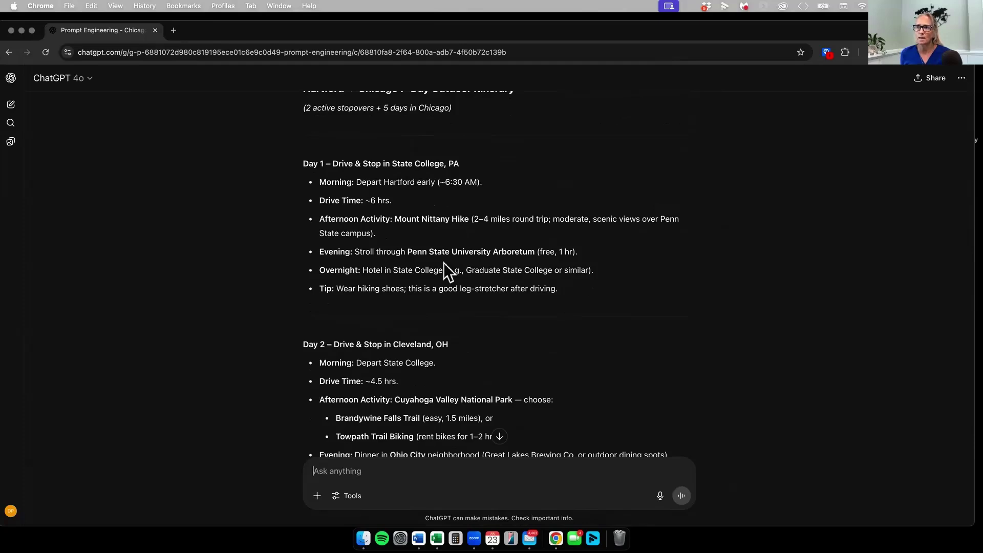
pyautogui.scroll(-2, 443, 262)
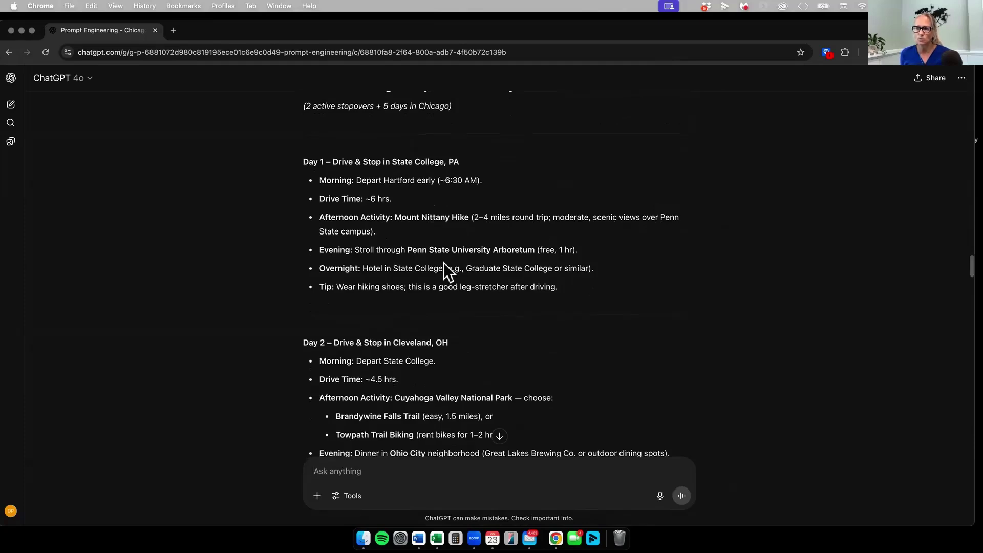
pyautogui.scroll(-5, 442, 258)
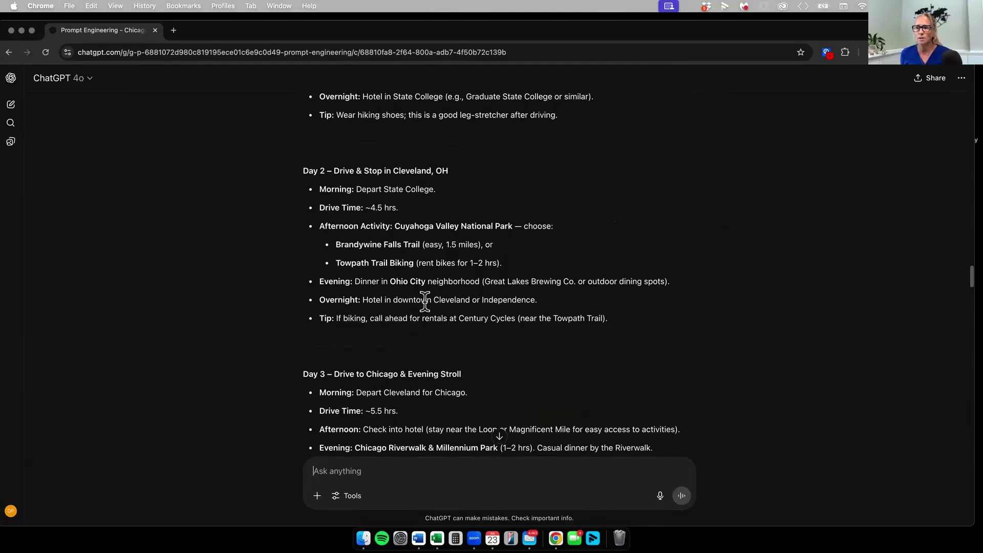
pyautogui.scroll(-3, 425, 302)
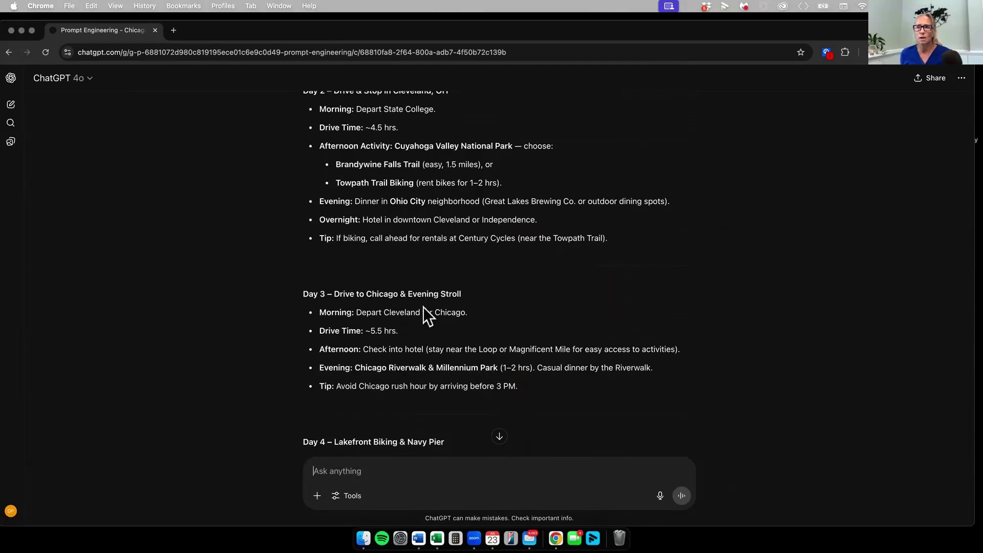
pyautogui.scroll(-20, 423, 307)
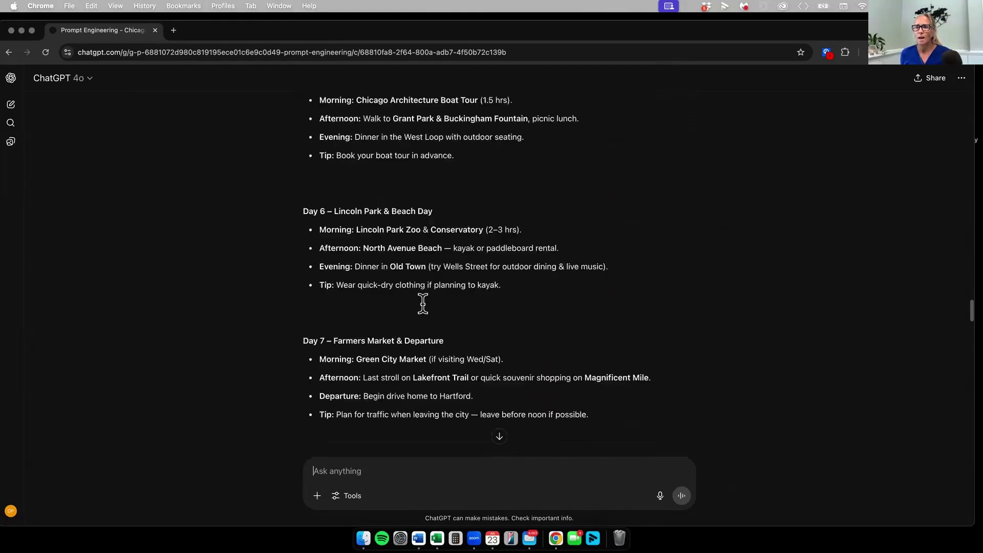
pyautogui.scroll(-6, 424, 305)
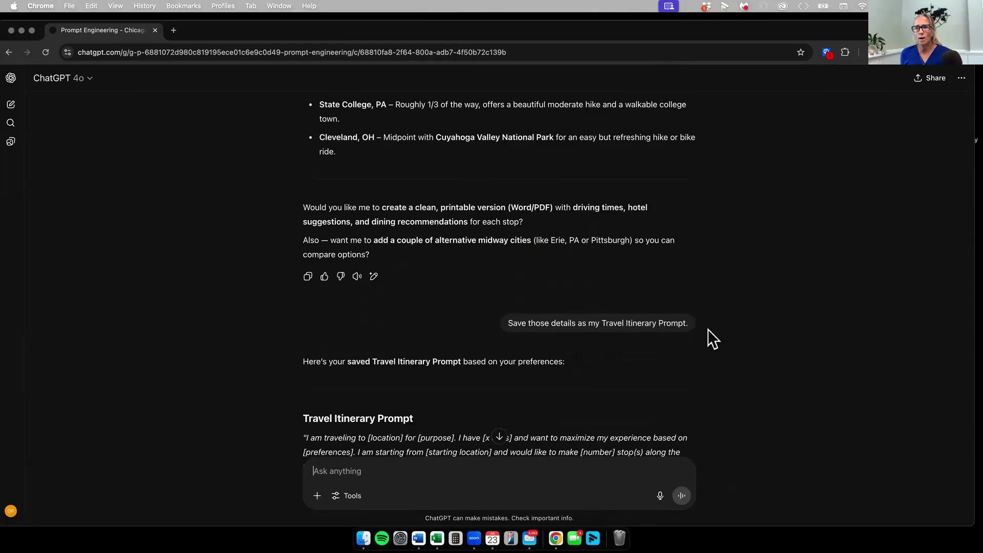
pyautogui.scroll(-4, 643, 325)
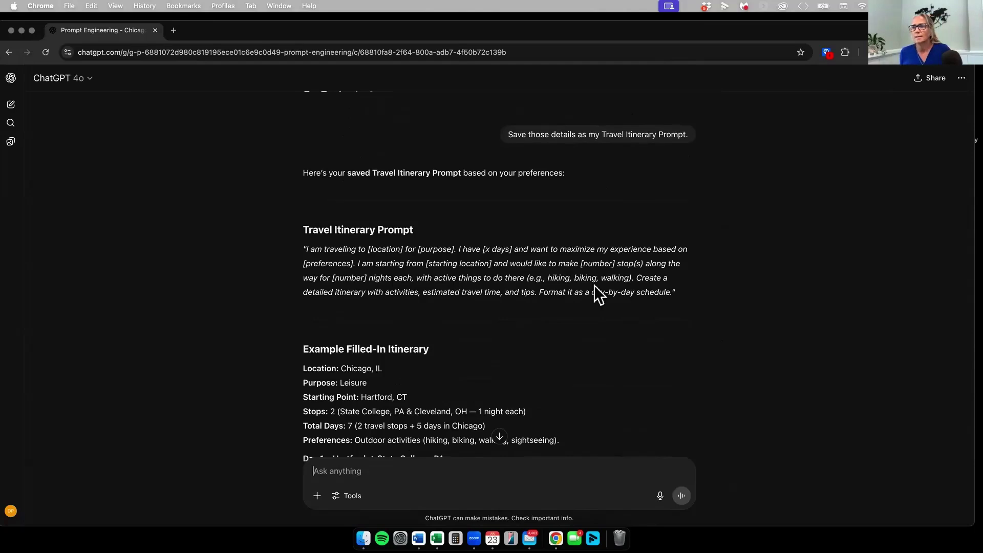
pyautogui.scroll(-6, 596, 300)
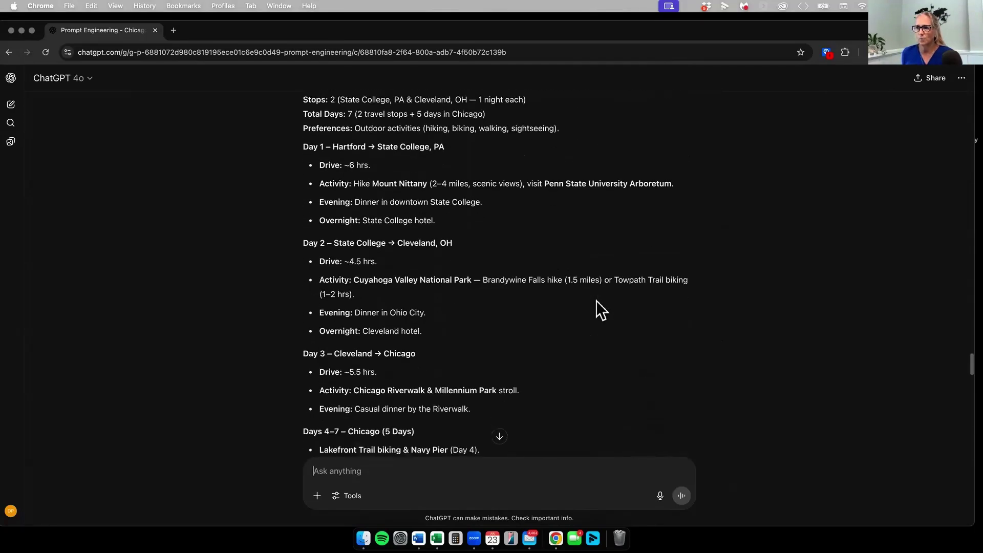
pyautogui.scroll(-15, 596, 300)
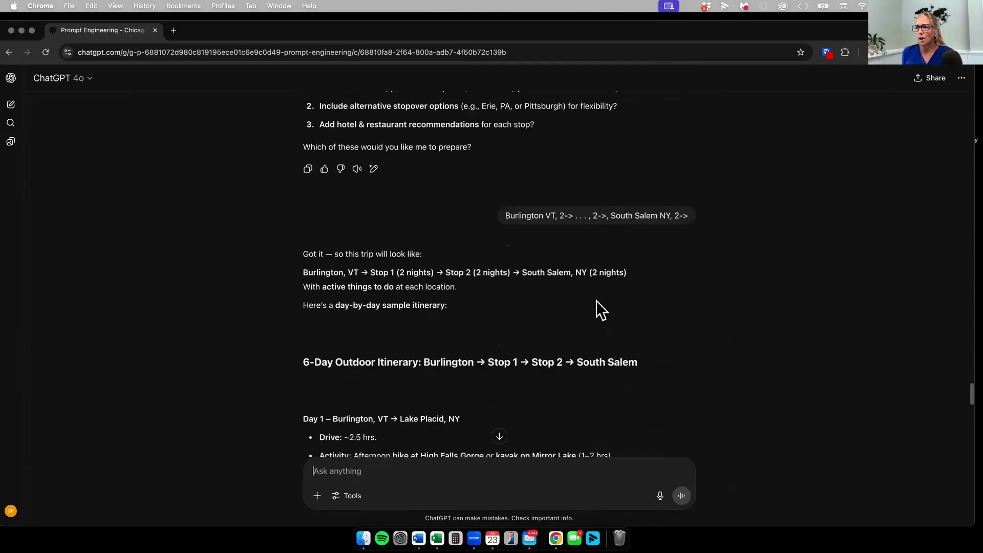
pyautogui.moveTo(521, 225)
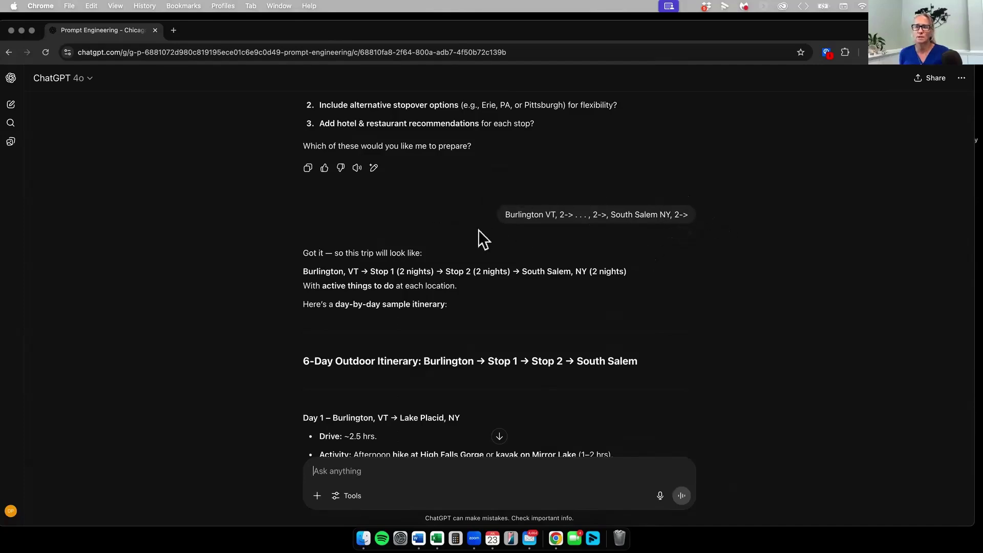
pyautogui.moveTo(644, 236)
pyautogui.scroll(-2, 567, 244)
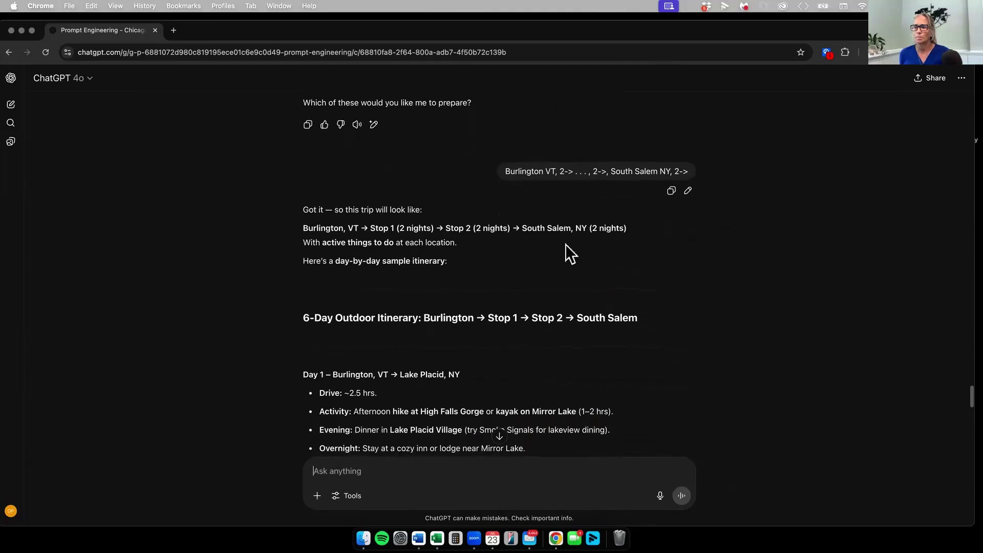
pyautogui.scroll(-5, 566, 244)
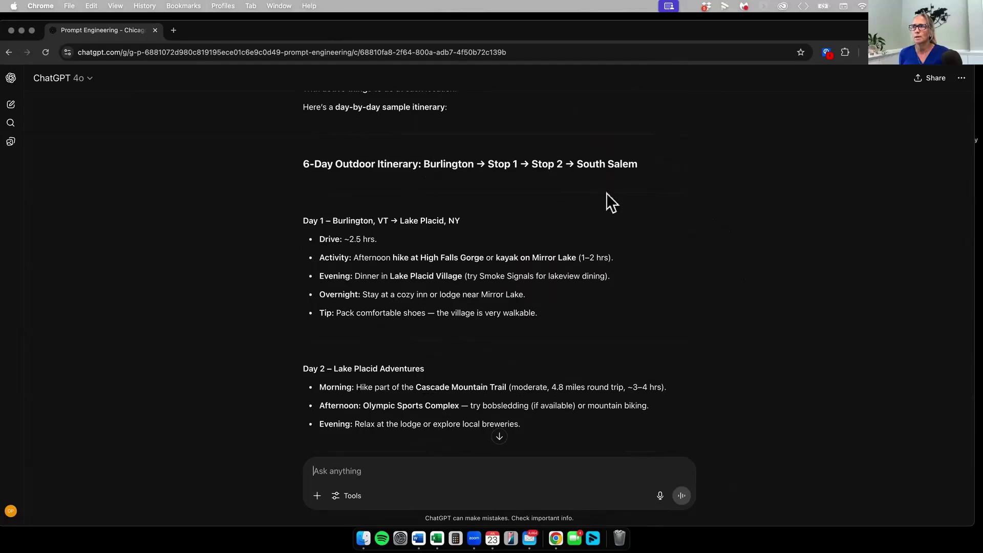
pyautogui.scroll(-3, 633, 227)
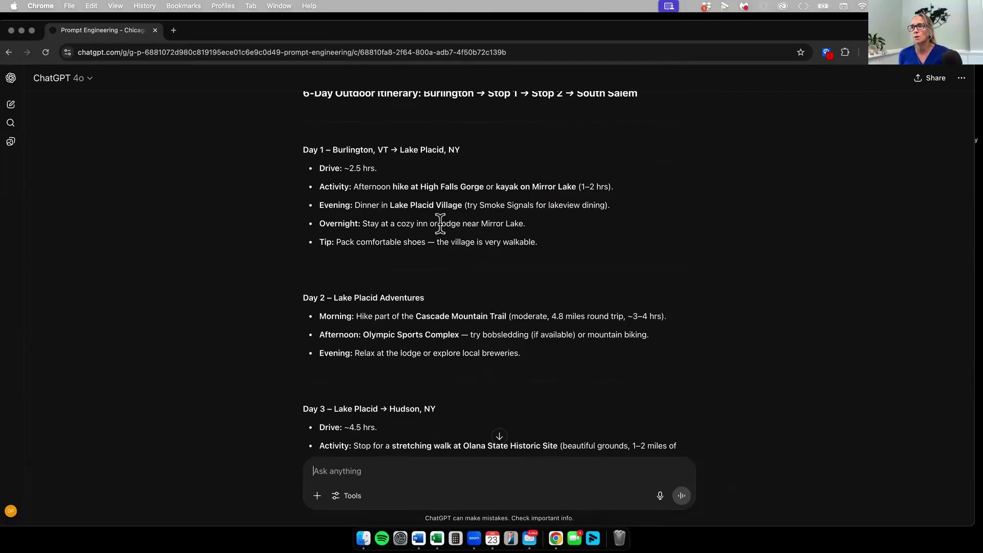
pyautogui.scroll(-1, 441, 224)
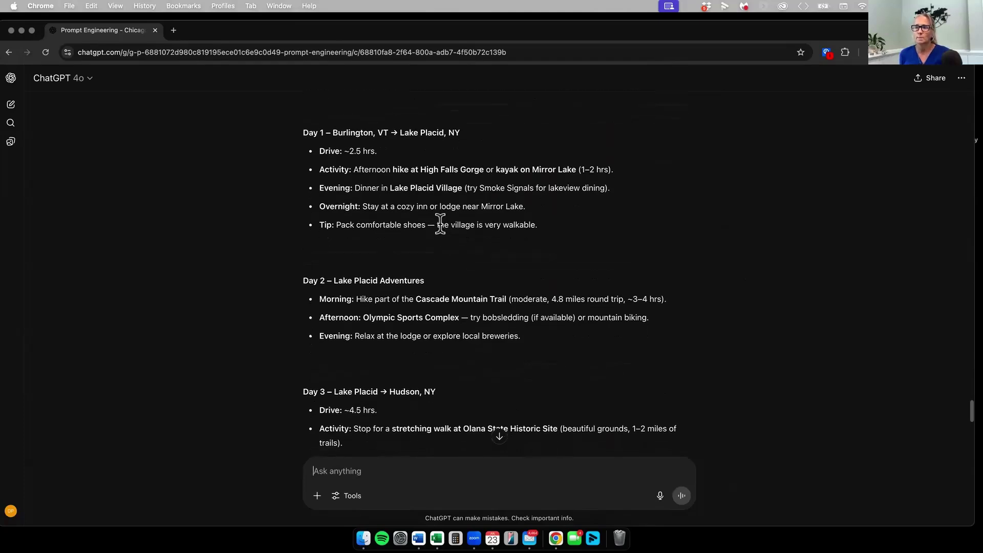
pyautogui.scroll(-2, 439, 223)
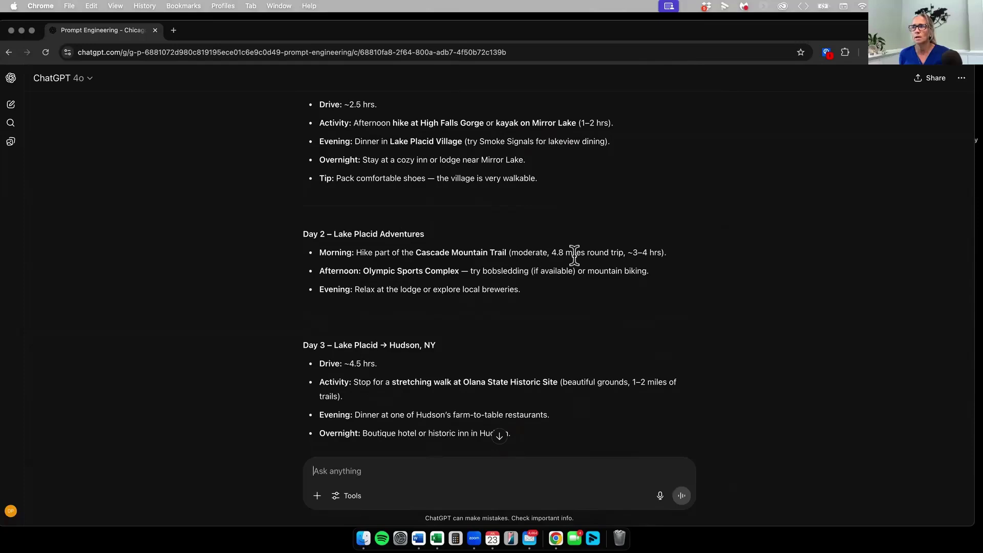
pyautogui.scroll(-1, 578, 252)
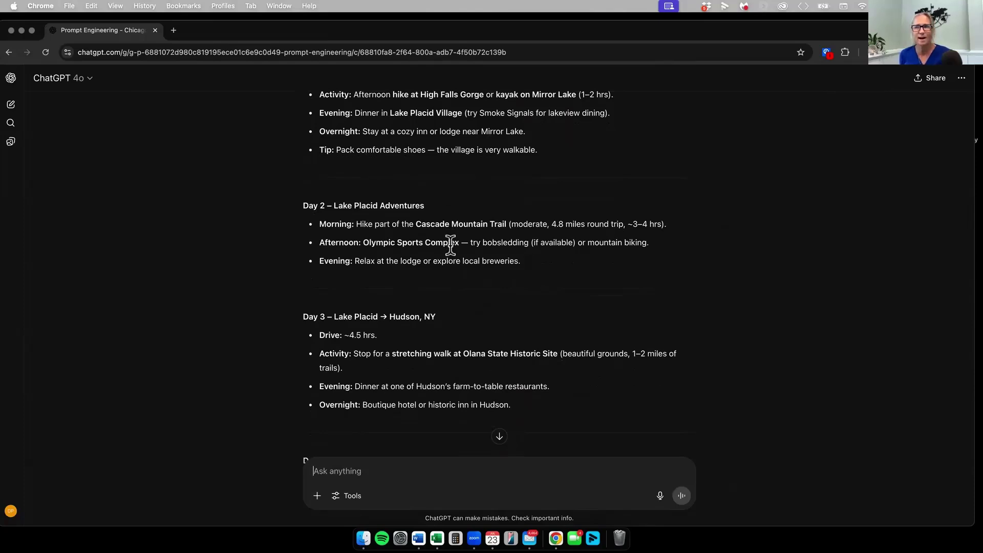
pyautogui.scroll(-3, 449, 236)
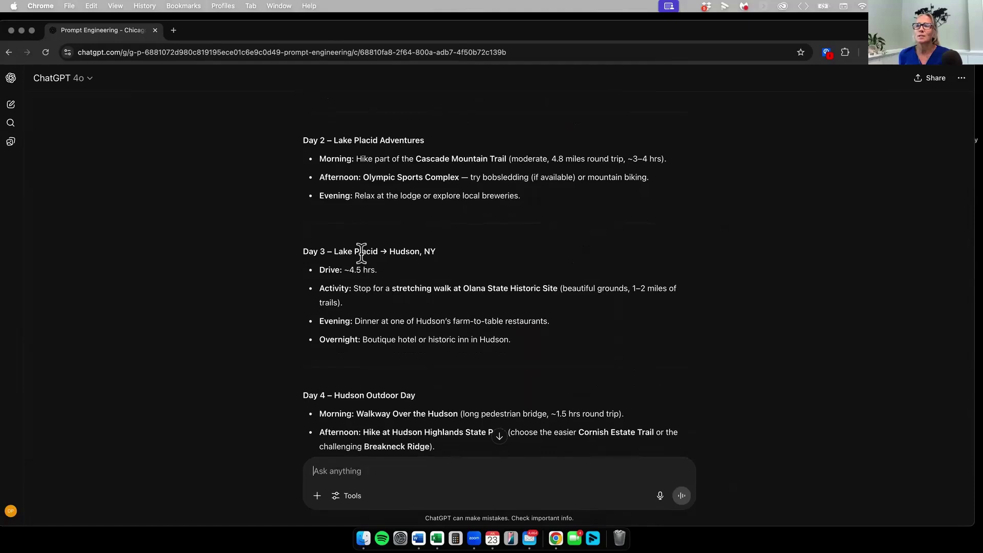
pyautogui.scroll(-5, 419, 252)
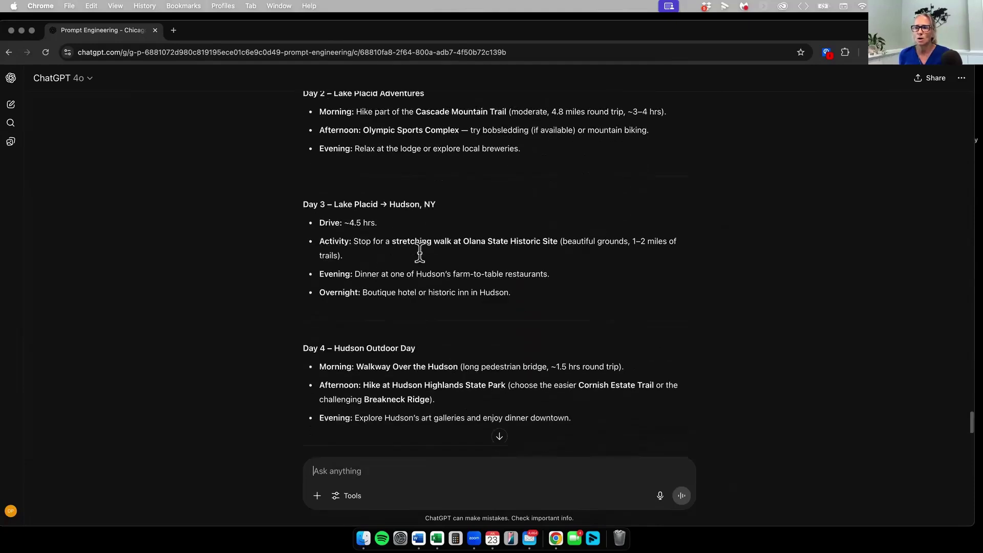
pyautogui.scroll(-5, 394, 287)
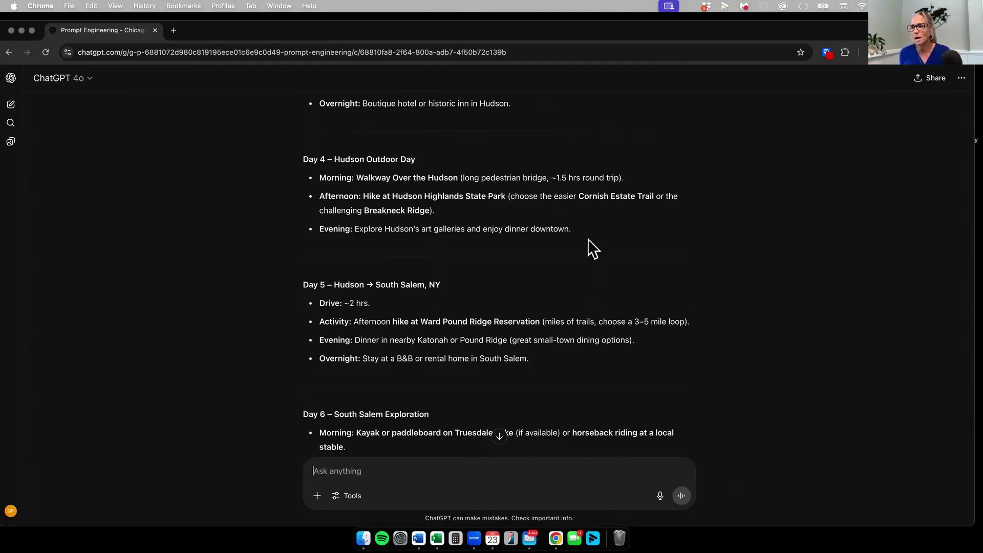
pyautogui.scroll(-15, 464, 336)
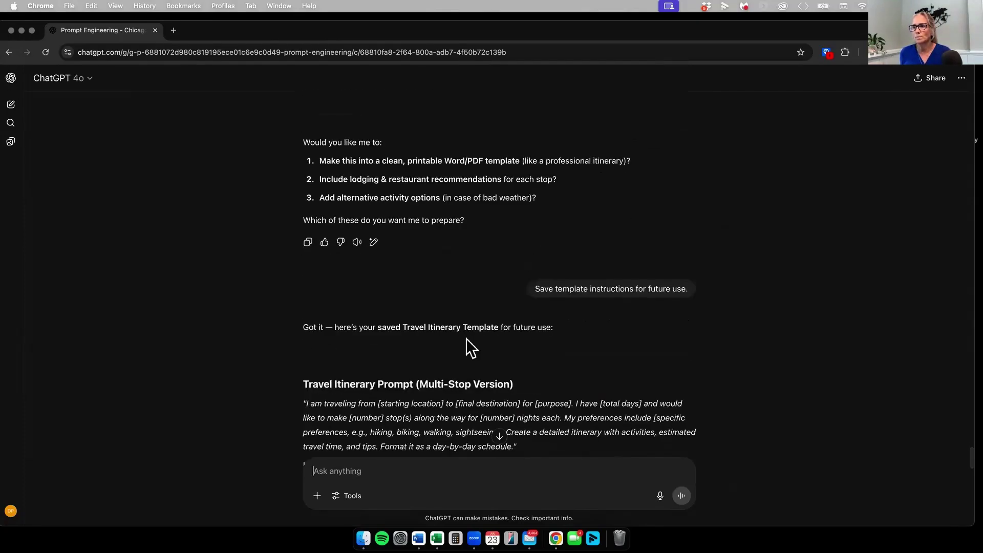
pyautogui.scroll(-2, 467, 339)
pyautogui.scroll(-2, 466, 339)
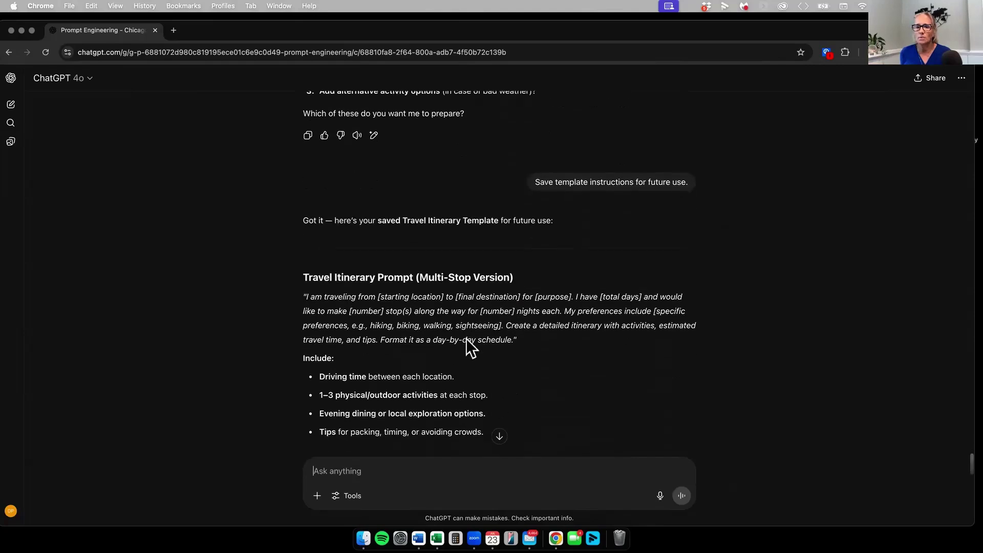